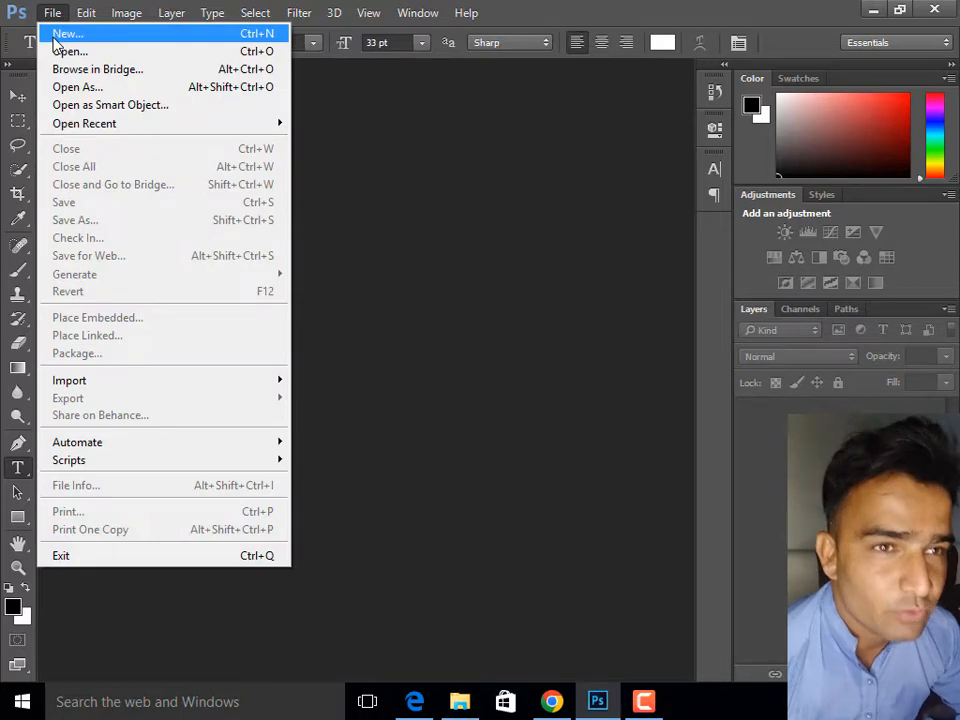
- Create a new document named "medi flyer" using the International Paper preset in A4 size at 300 pixels/inch
left_click(62, 34)
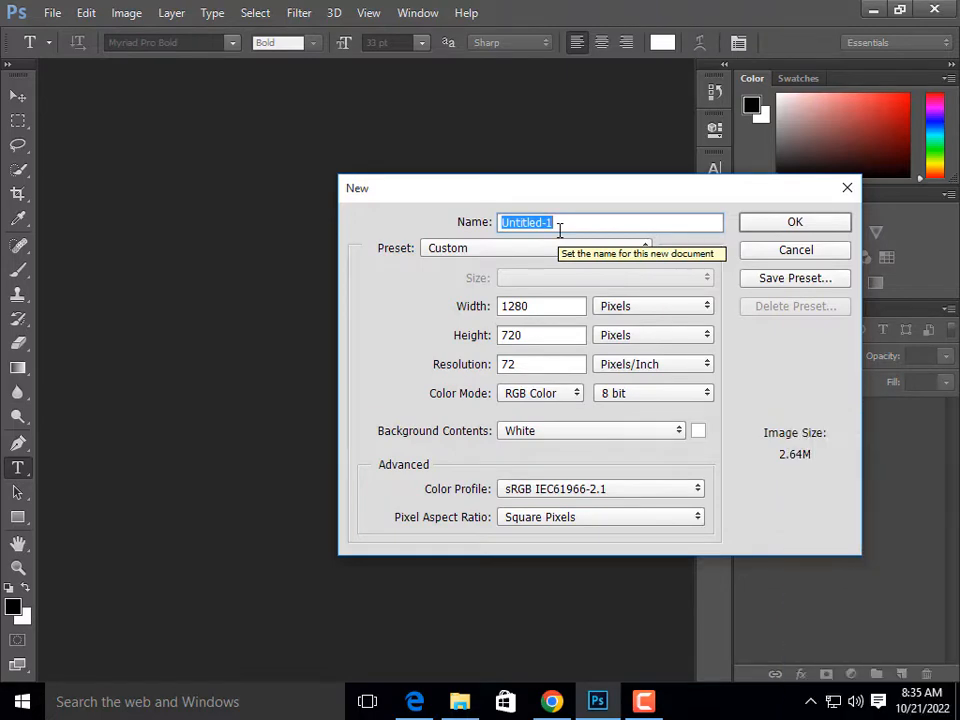
type("medi flyer")
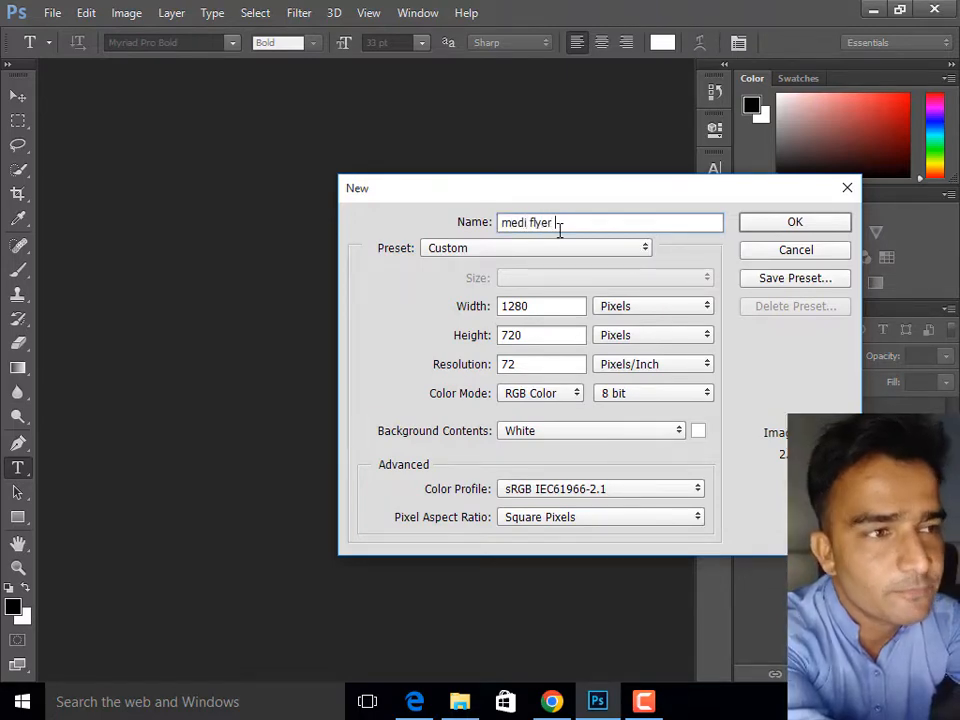
left_click(447, 252)
left_click(462, 318)
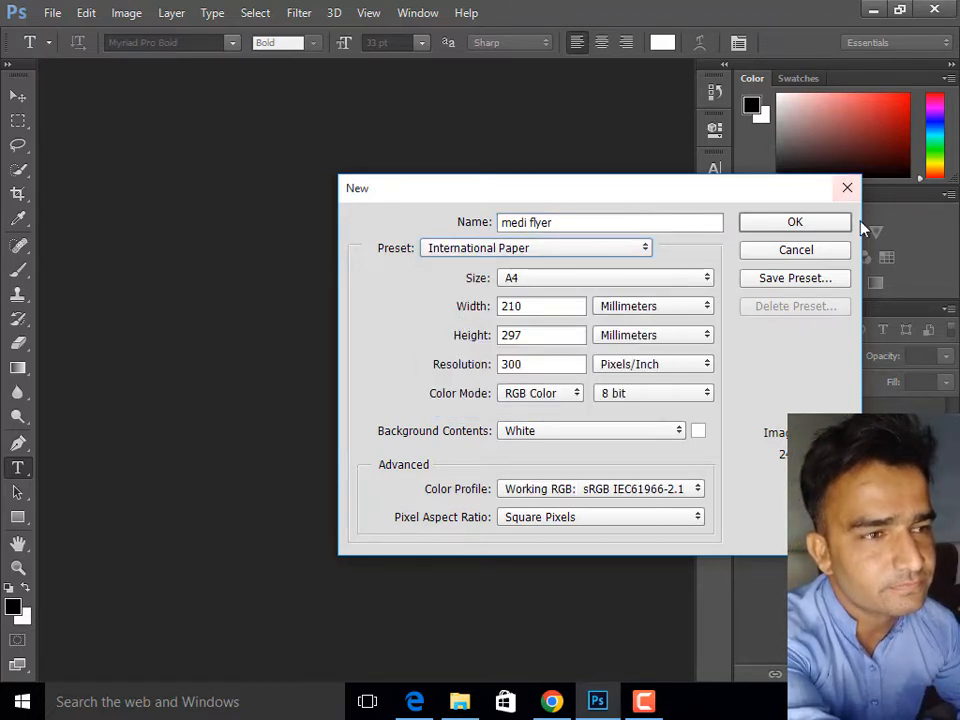
left_click(805, 228)
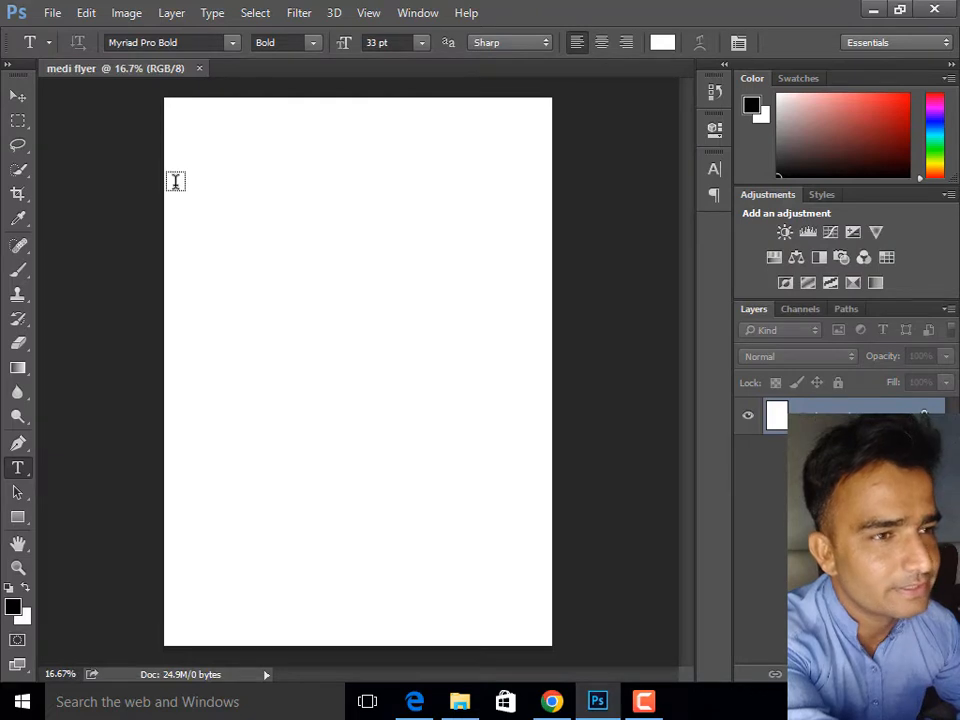
left_click(15, 97)
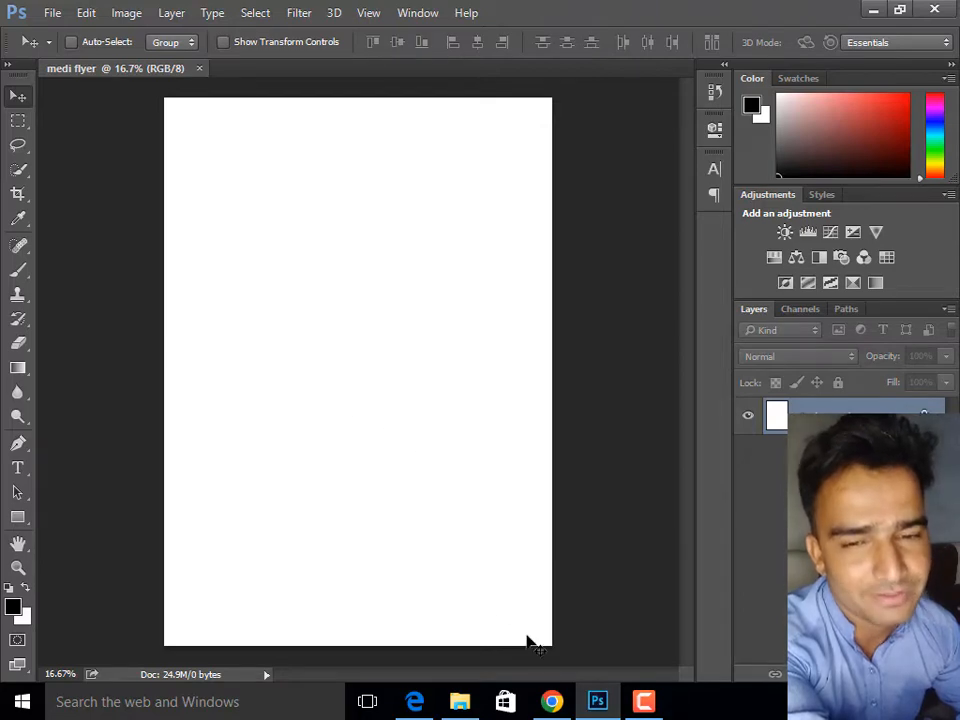
- Switch to Chrome and download the woman yoga meditation photo from Pixabay at 1920×1280
left_click(551, 703)
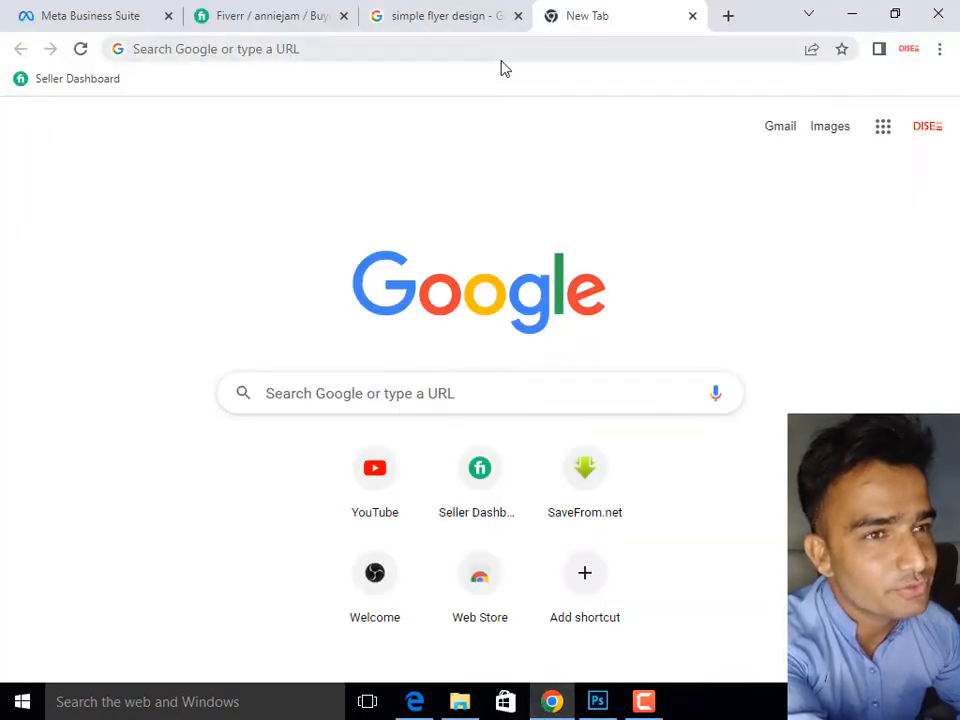
left_click(418, 48)
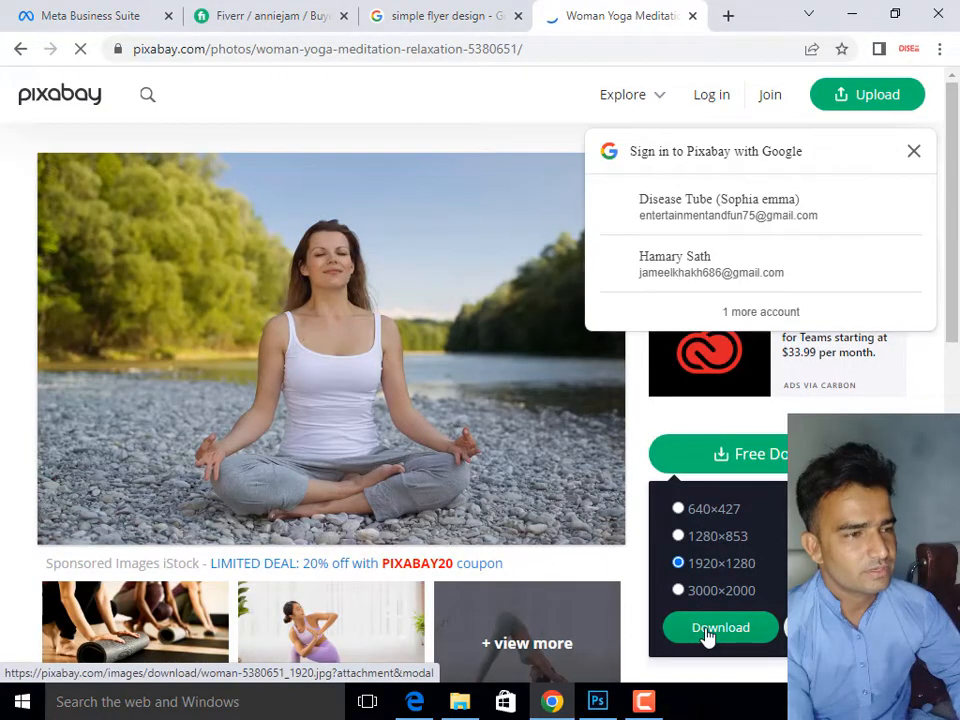
left_click(707, 632)
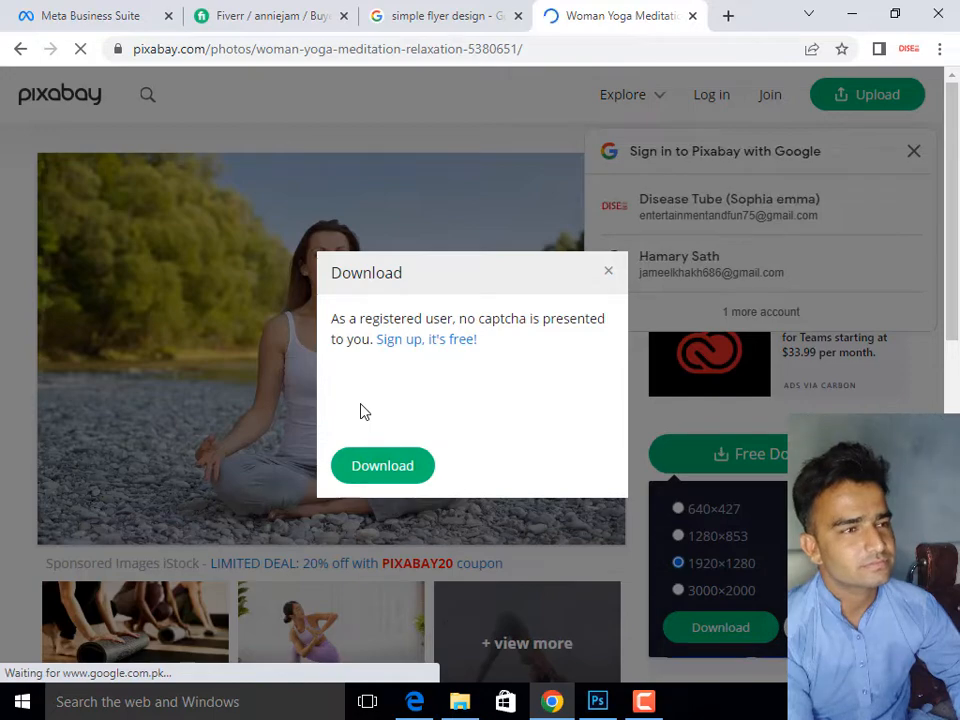
left_click(360, 404)
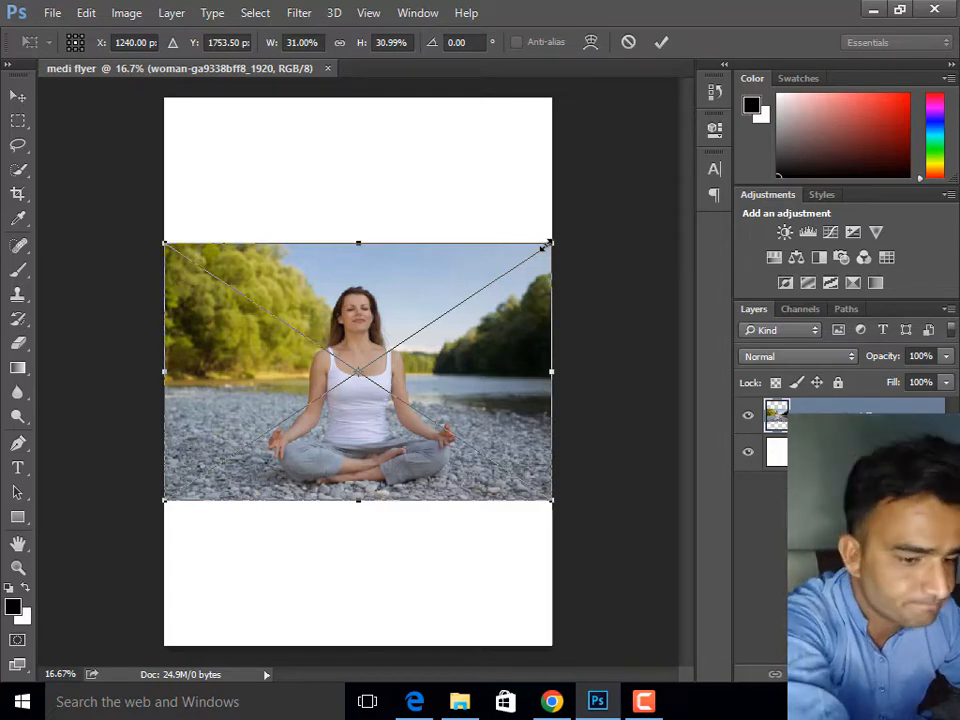
- Scale the placed meditation photo to about 66% so it covers the page, and adjust its position slightly
left_click_drag(548, 243, 770, 38)
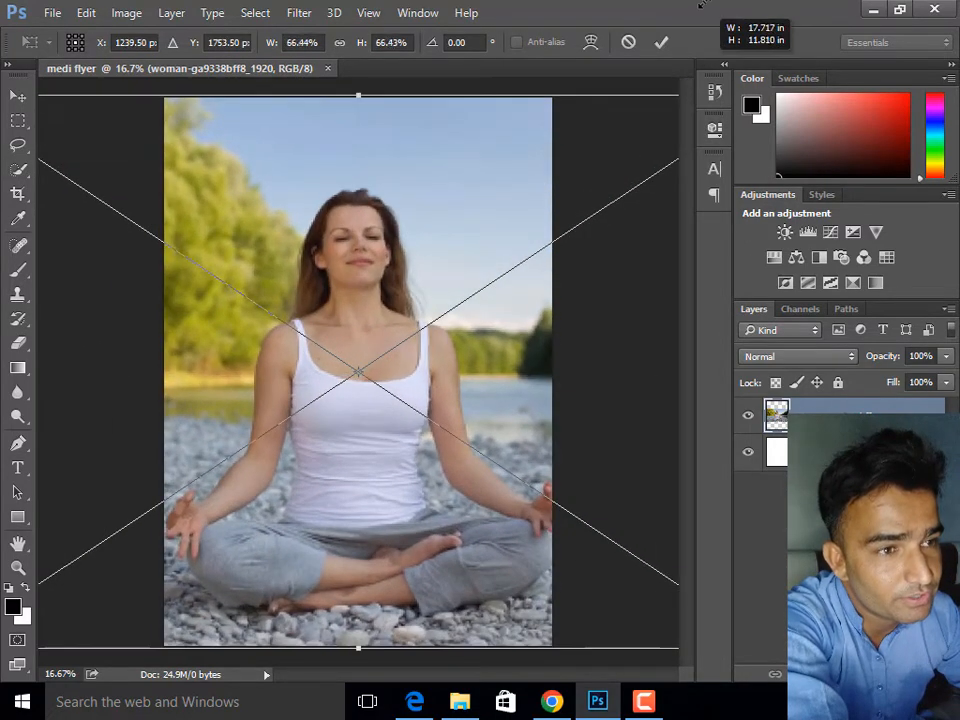
left_click(660, 43)
left_click_drag(378, 308, 381, 317)
- Draw a rectangle about 2948 × 966 px across the full page width over the woman's torso
left_click(20, 368)
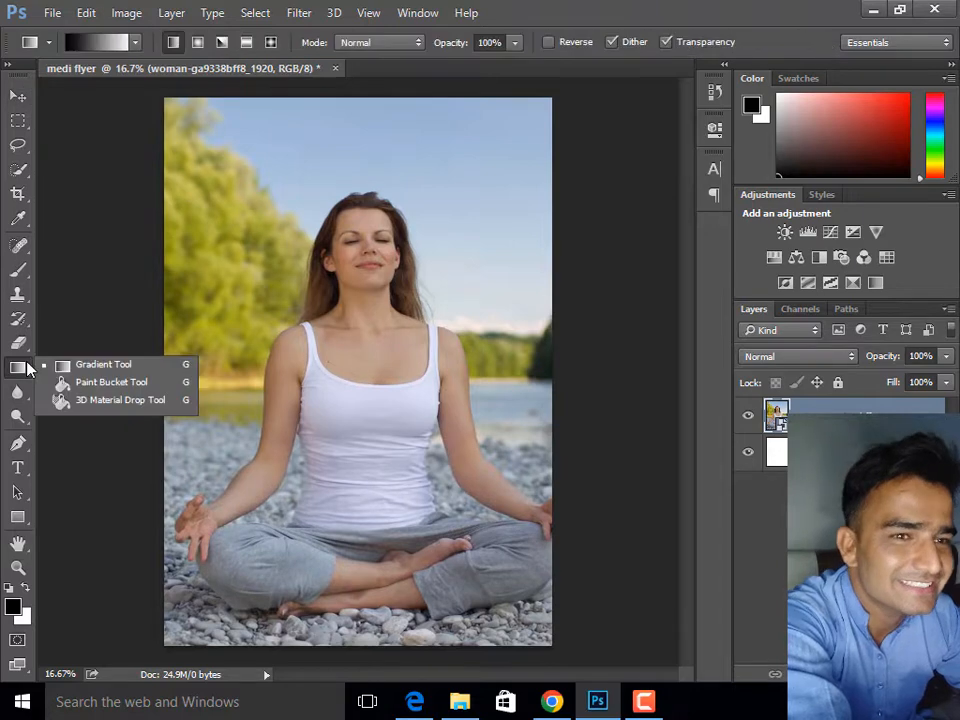
left_click(18, 517)
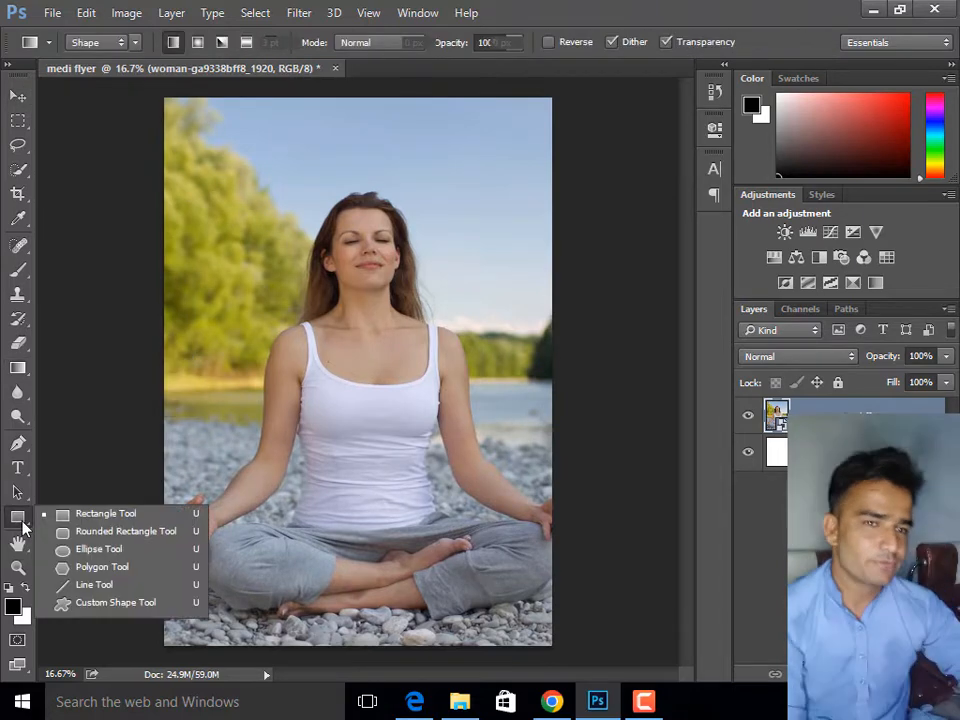
left_click(72, 516)
left_click_drag(148, 326, 609, 476)
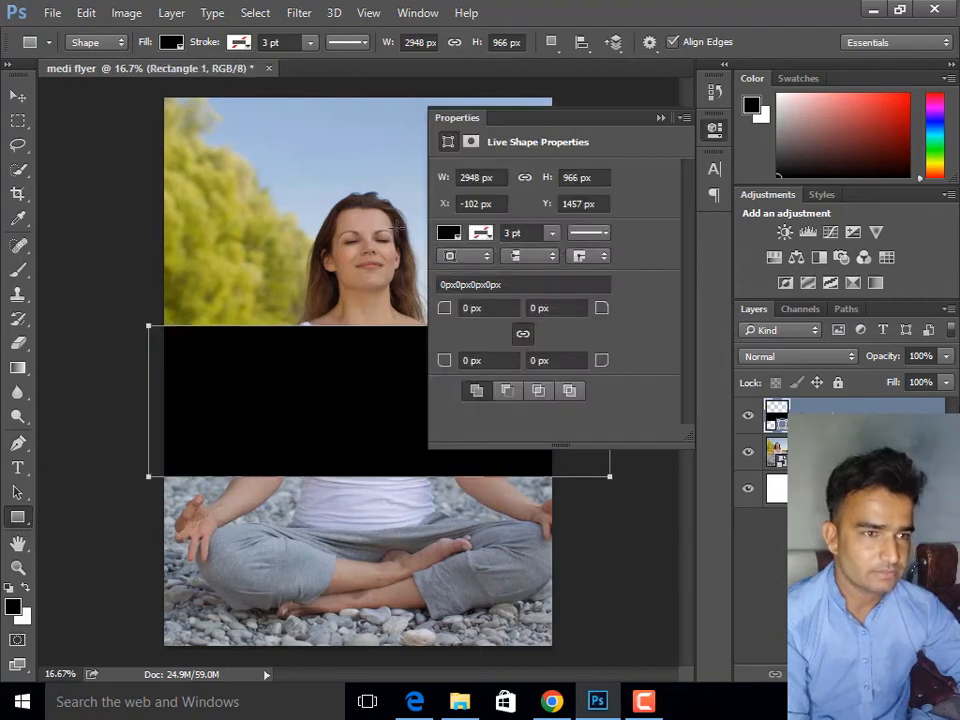
left_click(448, 233)
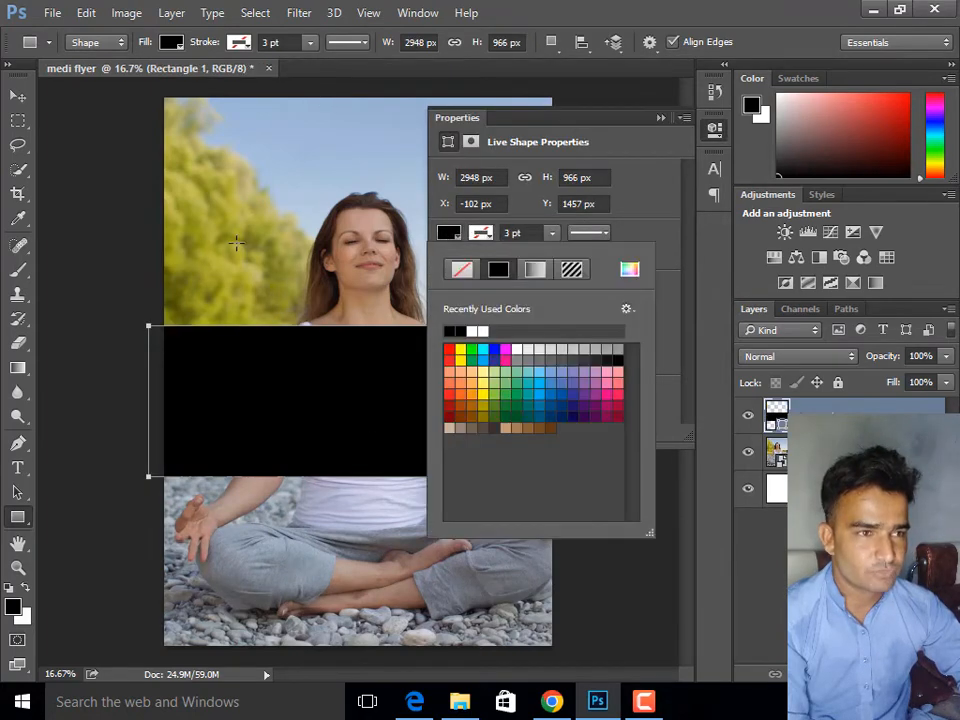
left_click(210, 223)
left_click(211, 224)
left_click(549, 291)
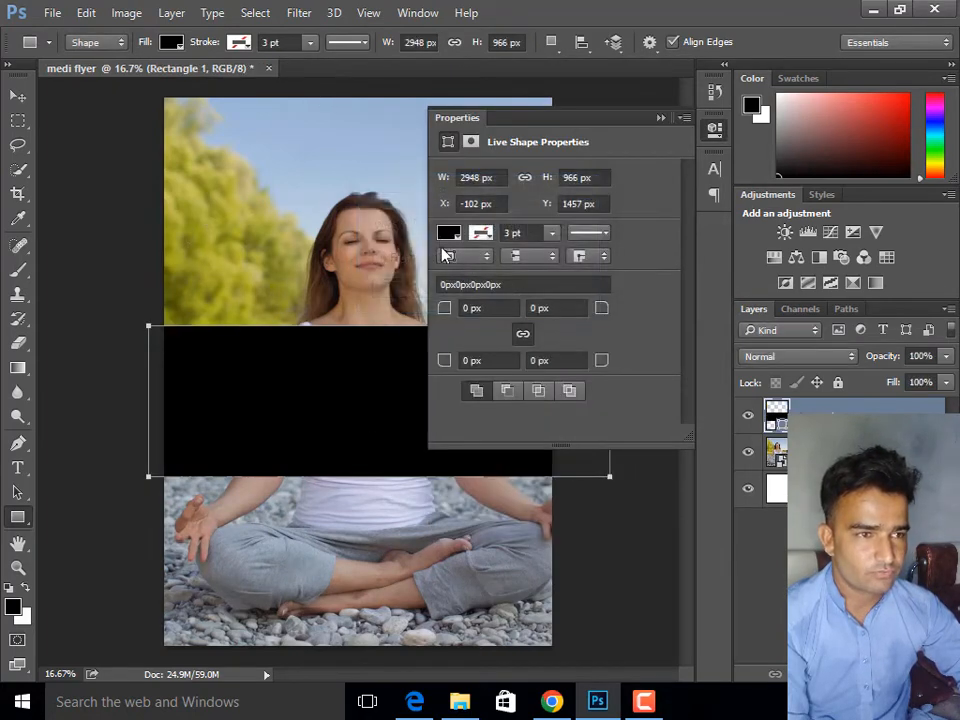
- Fill the rectangle with a yellow-green colour sampled from the tree foliage in the photo
left_click(447, 236)
left_click(628, 270)
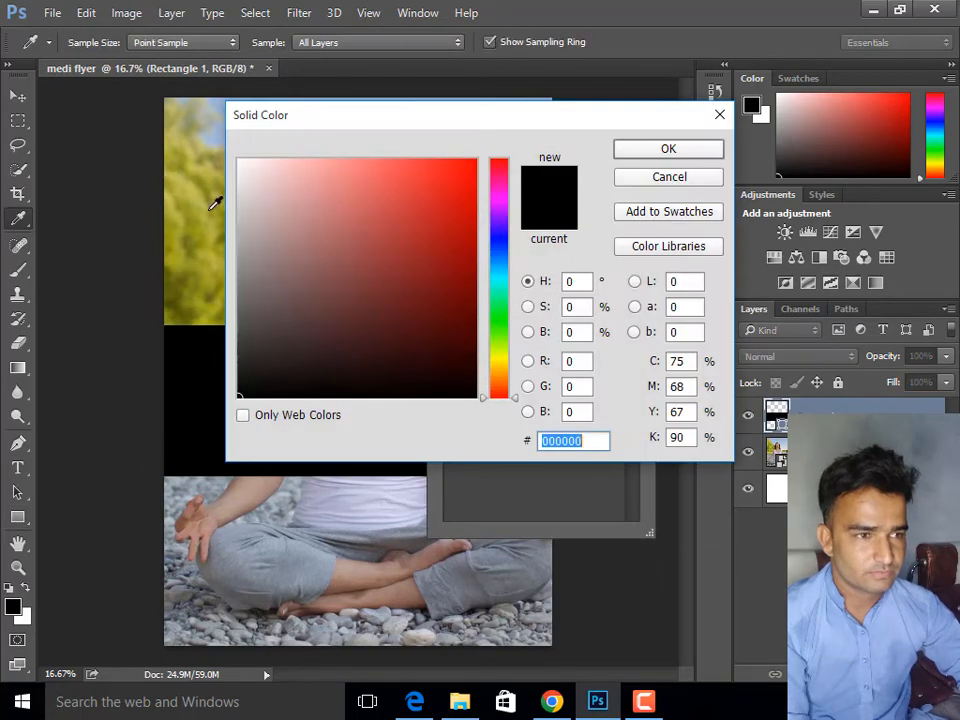
left_click(210, 207)
left_click(626, 150)
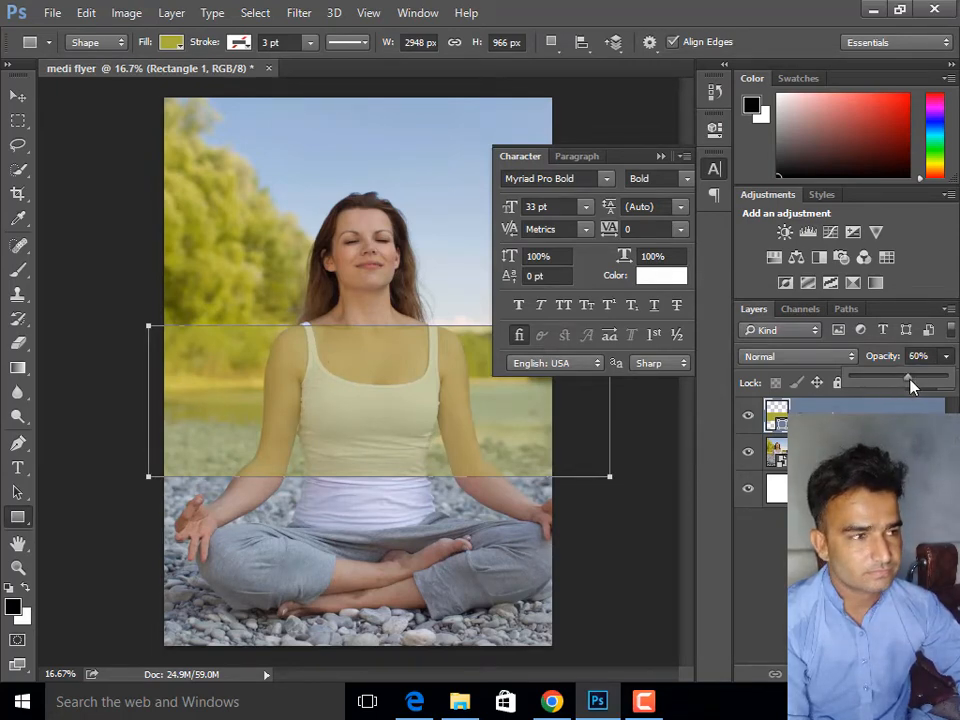
- Make the rectangle semi-transparent with 63% opacity and 81% fill
left_click_drag(930, 385, 930, 384)
left_click(660, 156)
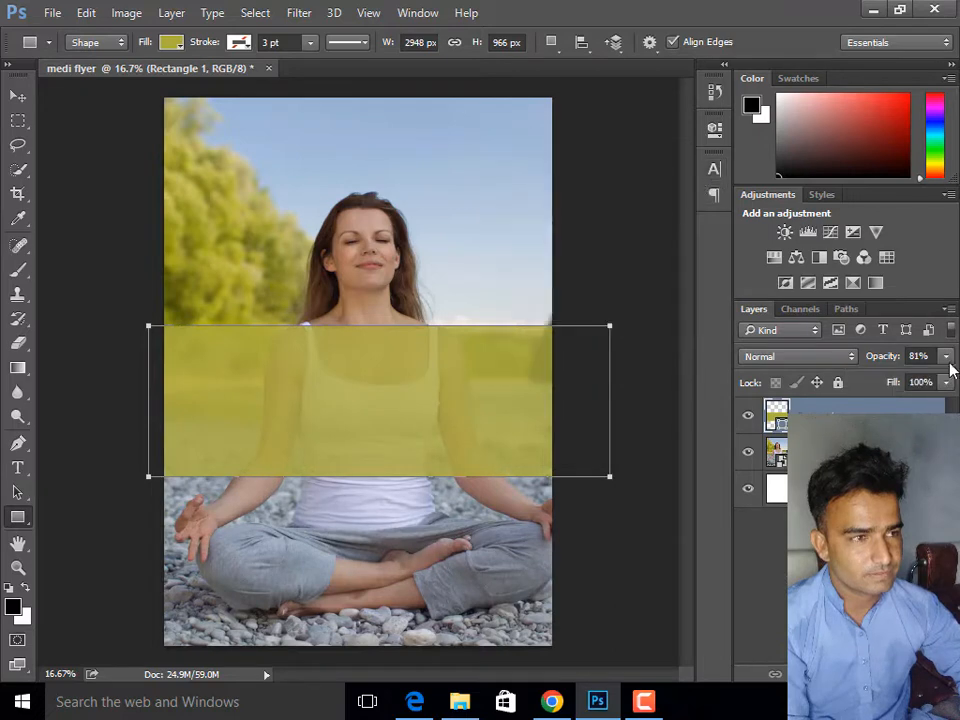
left_click(945, 358)
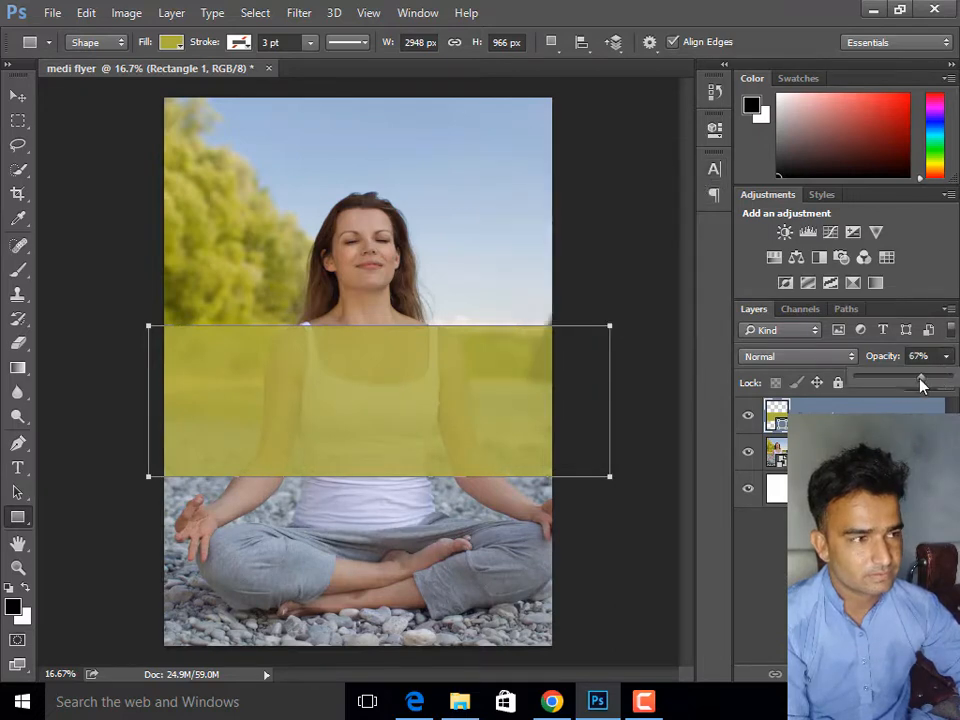
left_click_drag(922, 386, 918, 387)
- Reduce the rectangle's height to about 77% with Free Transform, keeping the band across the woman's chest
key("ctrl+t")
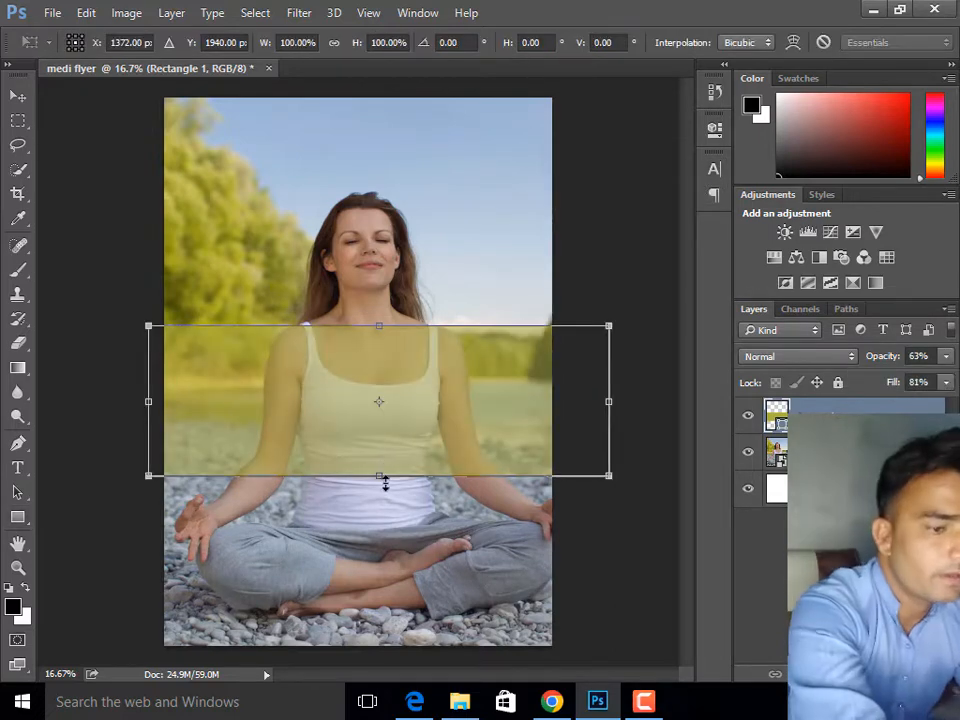
left_click_drag(380, 476, 403, 436)
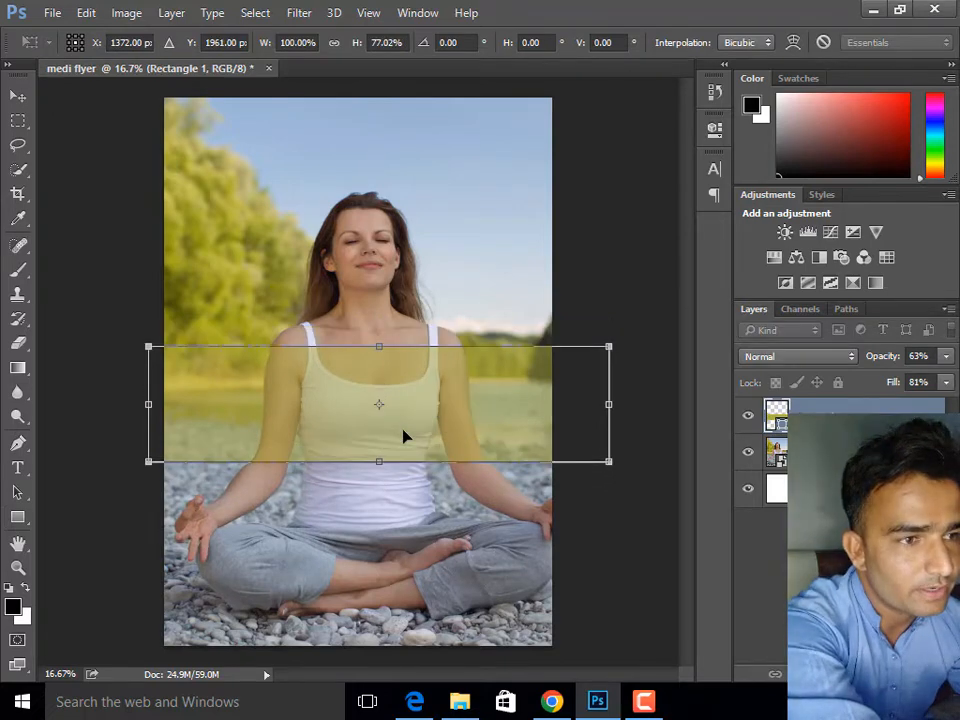
key("Return")
- Add the white two-line heading "MEDITION IN THE PARK" in Myriad Pro Bold 33 pt above the woman's head and centre-align it
key("t")
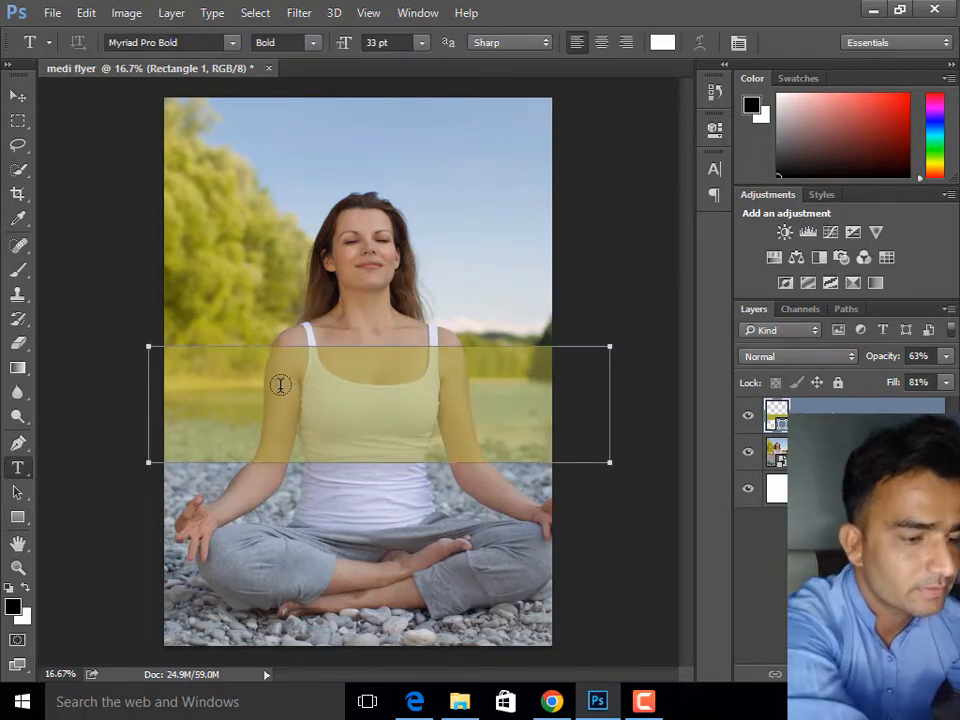
left_click(318, 143)
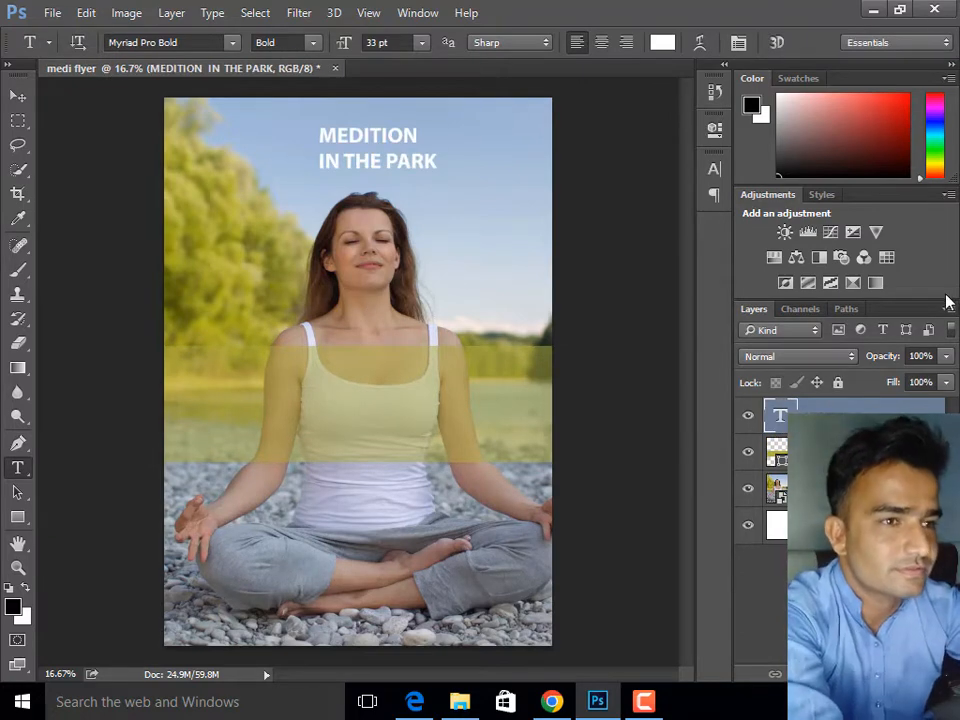
left_click(601, 42)
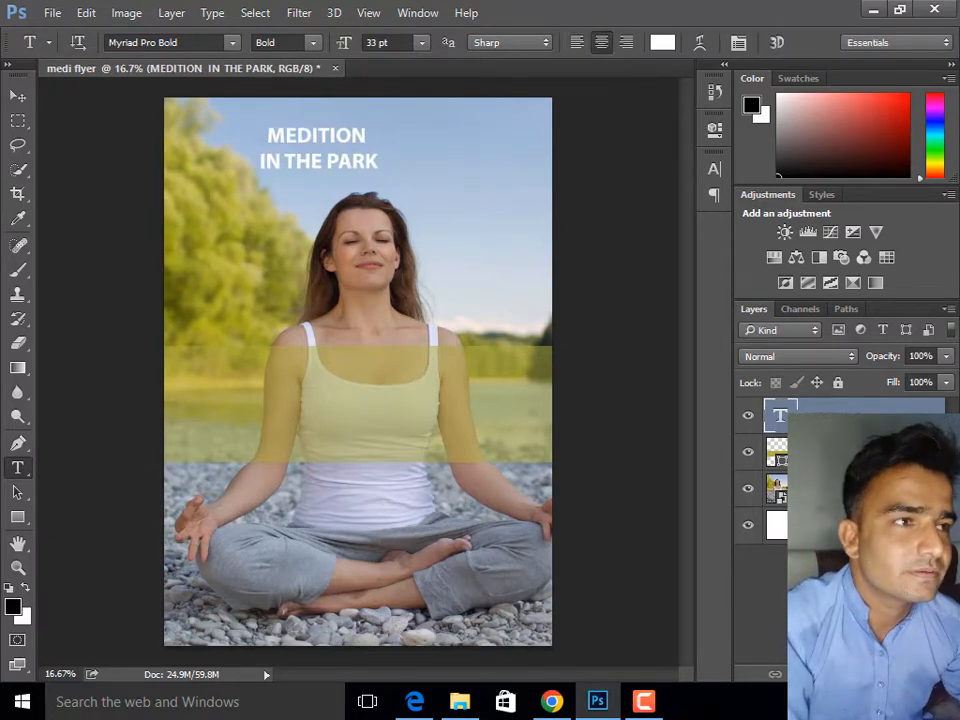
- Move the heading onto the yellow-green band and enlarge it to about 73 pt, correcting it to "MEDITATION IN THE PARK"
left_click(17, 96)
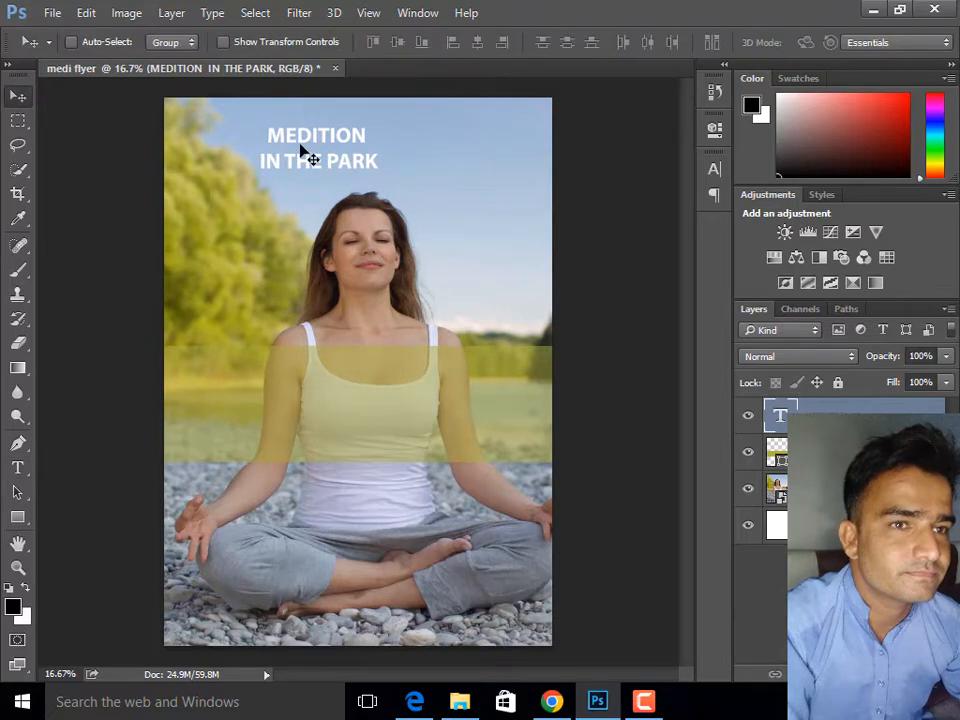
left_click_drag(311, 158, 348, 413)
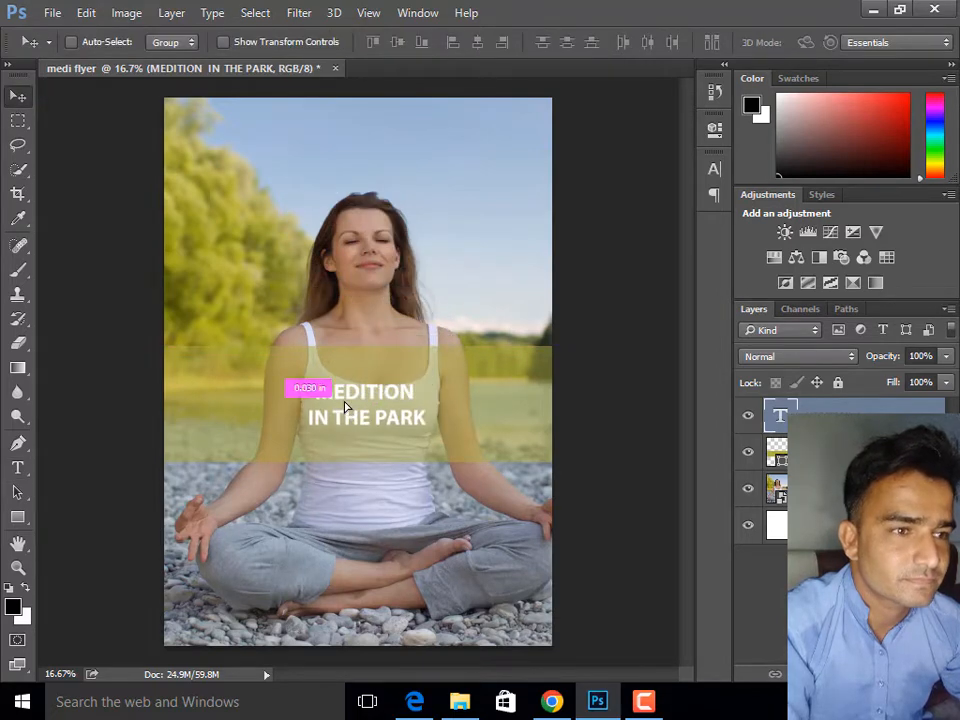
key("ctrl+t")
left_click_drag(424, 381, 498, 352)
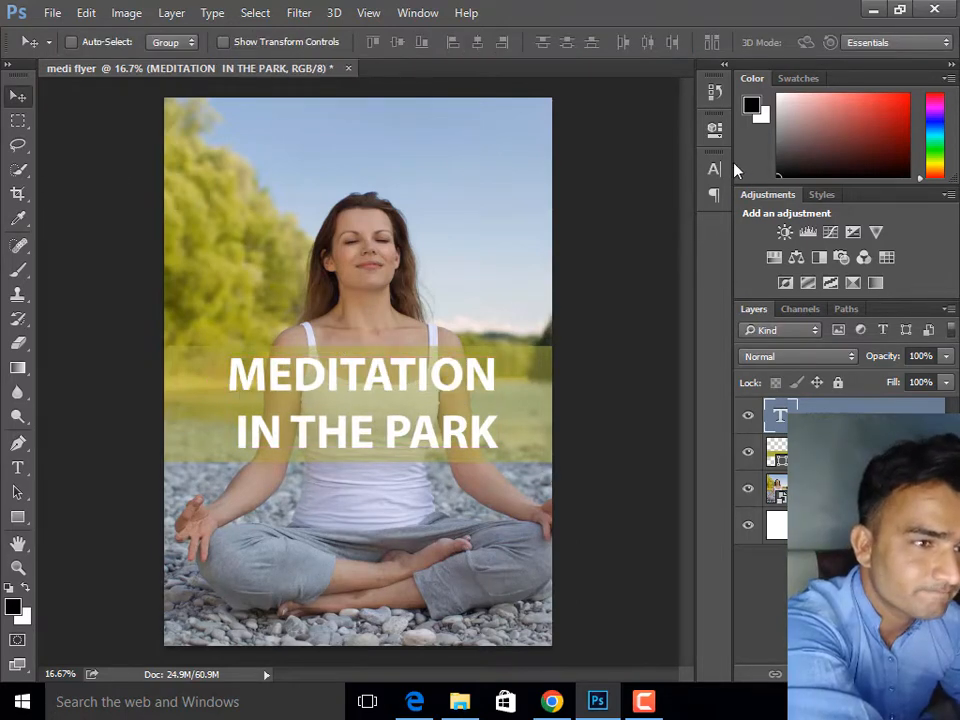
- Set the font size of the heading's second line, "IN THE PARK", to 60 pt
left_click(716, 171)
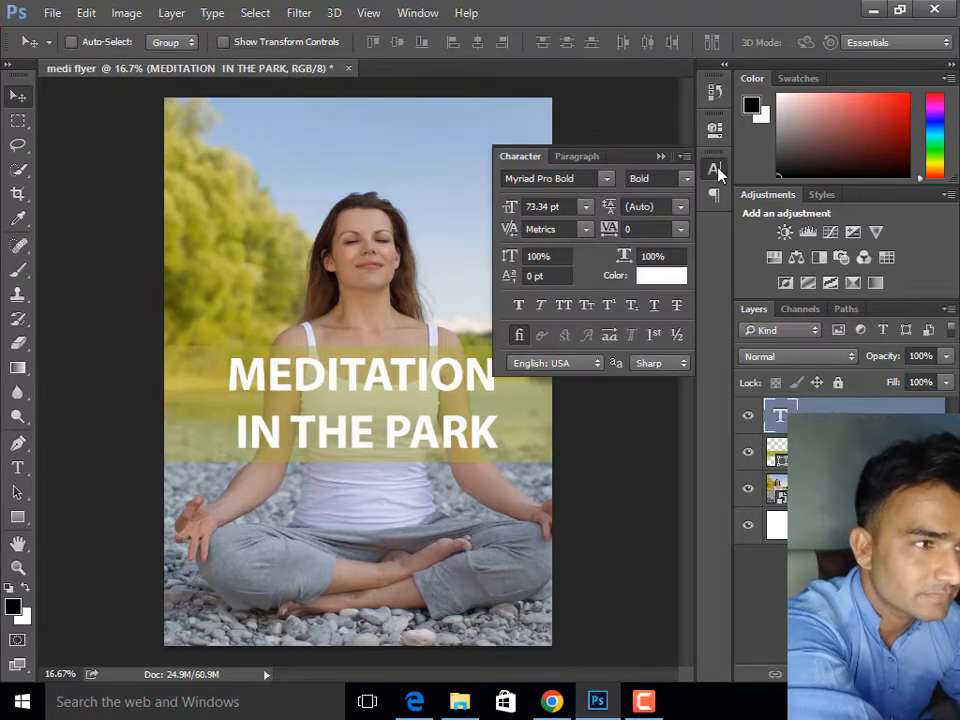
left_click(660, 156)
key("t")
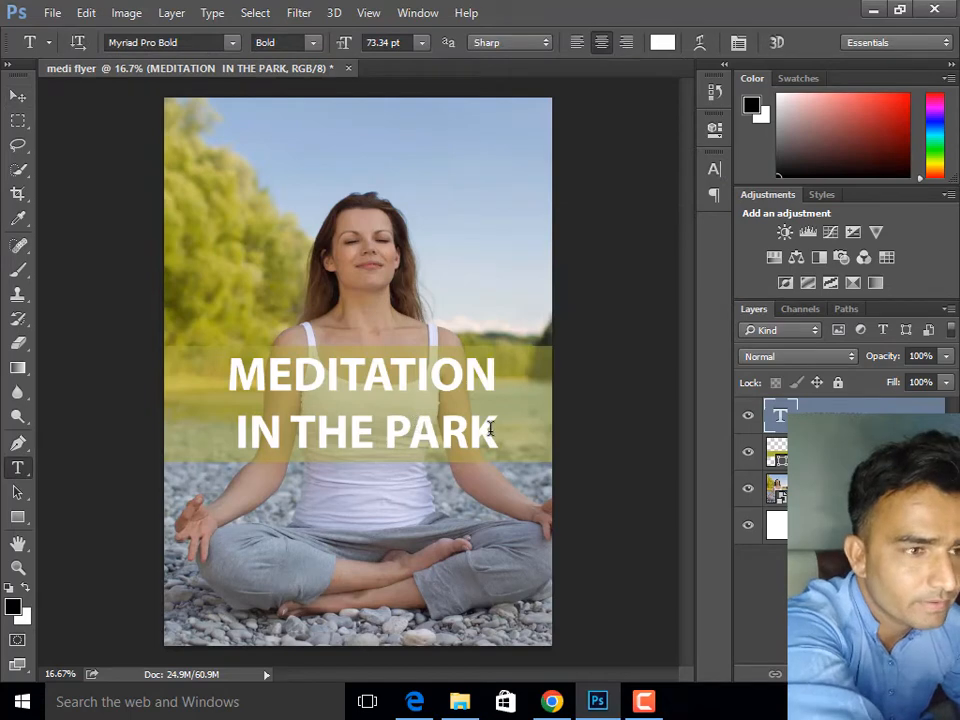
left_click_drag(490, 428, 234, 431)
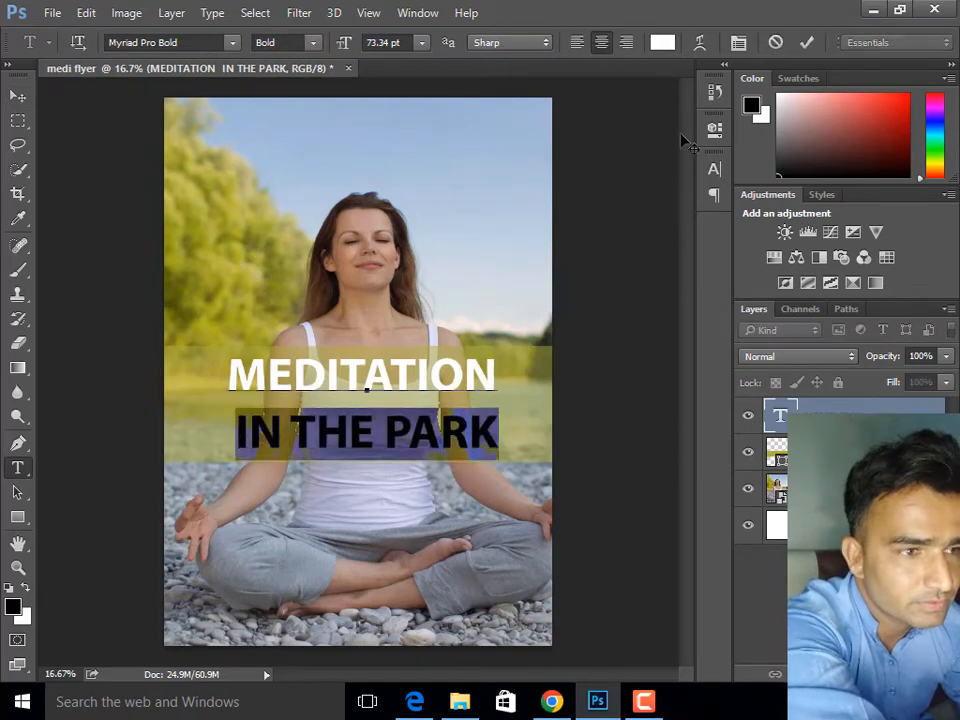
left_click(715, 172)
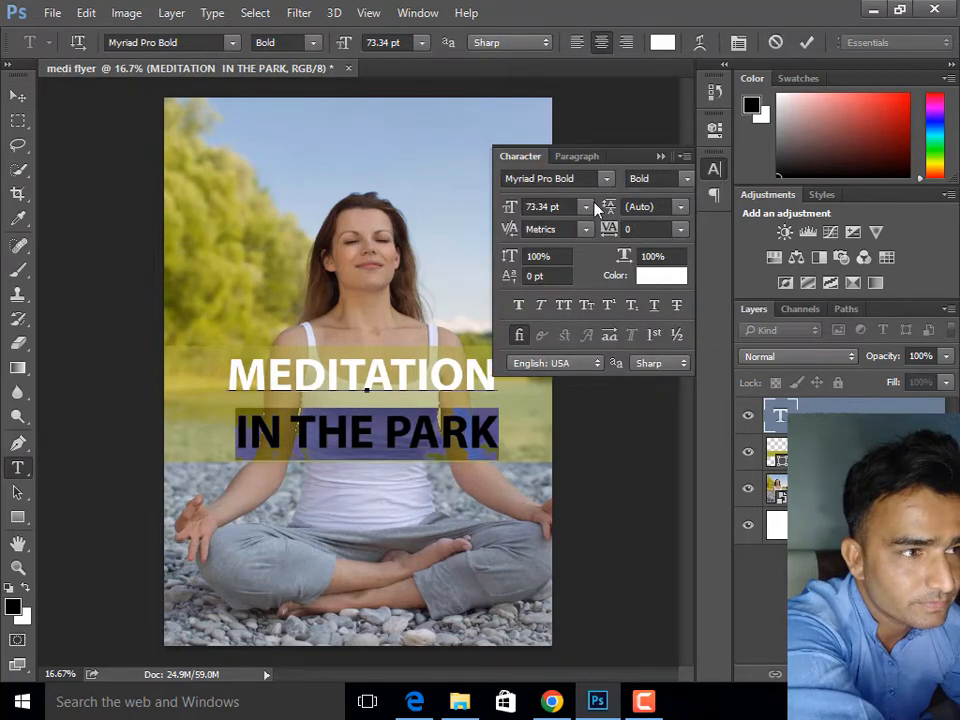
left_click(587, 206)
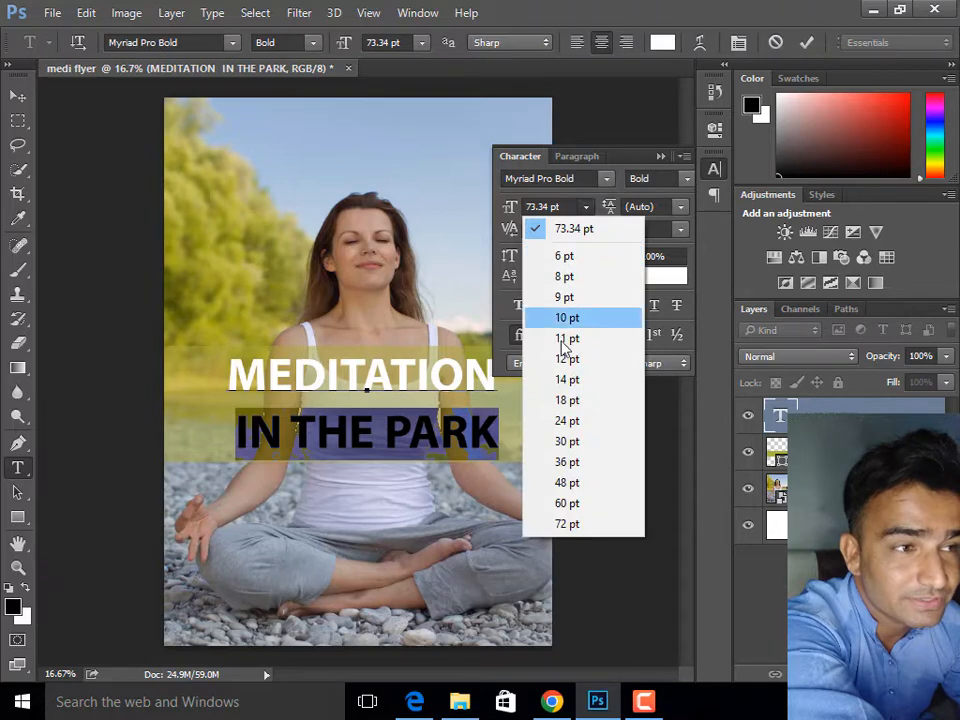
left_click(569, 511)
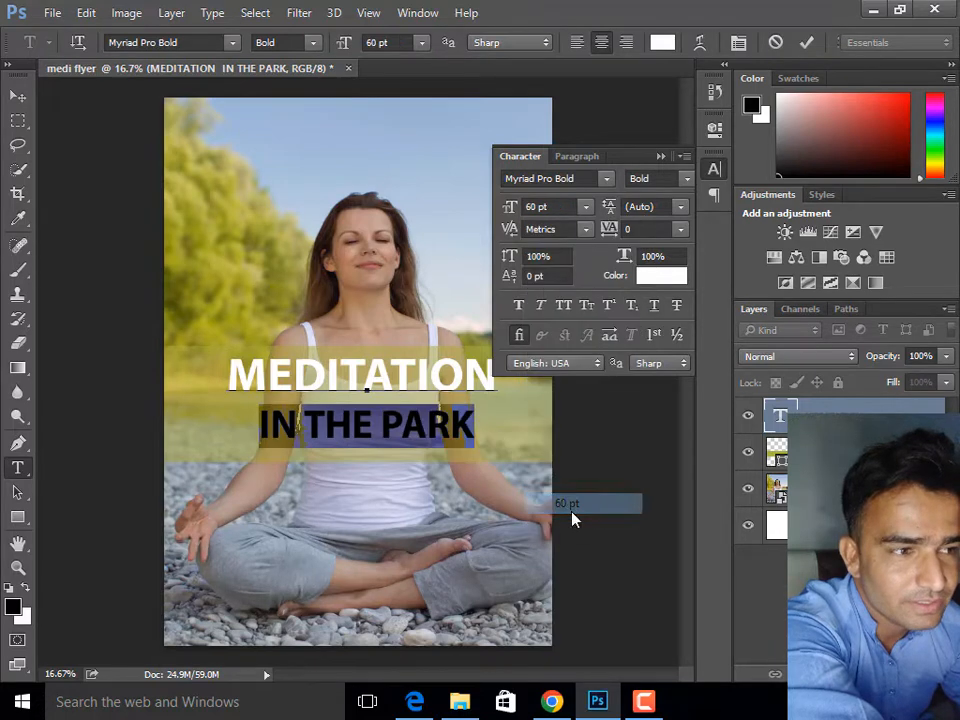
left_click(808, 42)
left_click(660, 156)
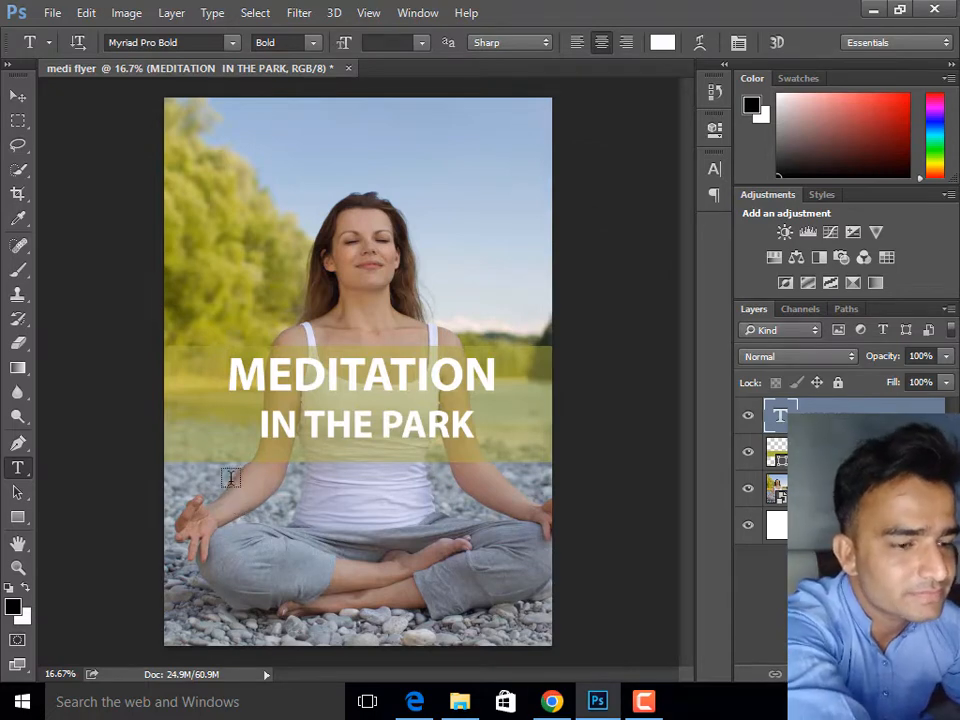
- Add a black paragraph text box below the yellow-green band, starting "Yoga is an ancient practice that may have originated in India."
left_click_drag(231, 482, 513, 521)
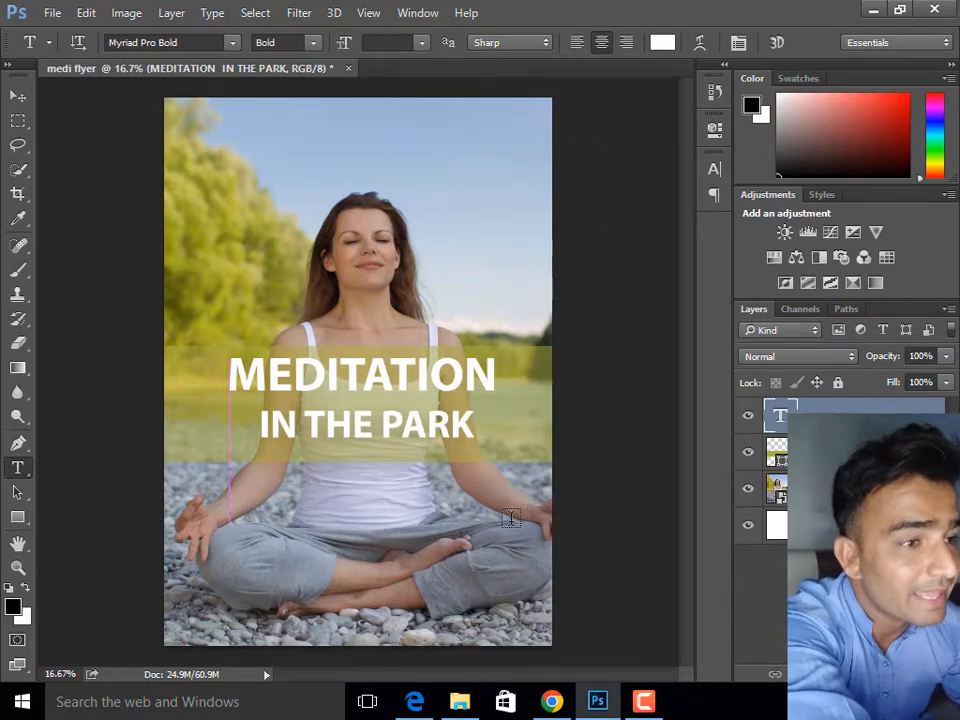
left_click(660, 43)
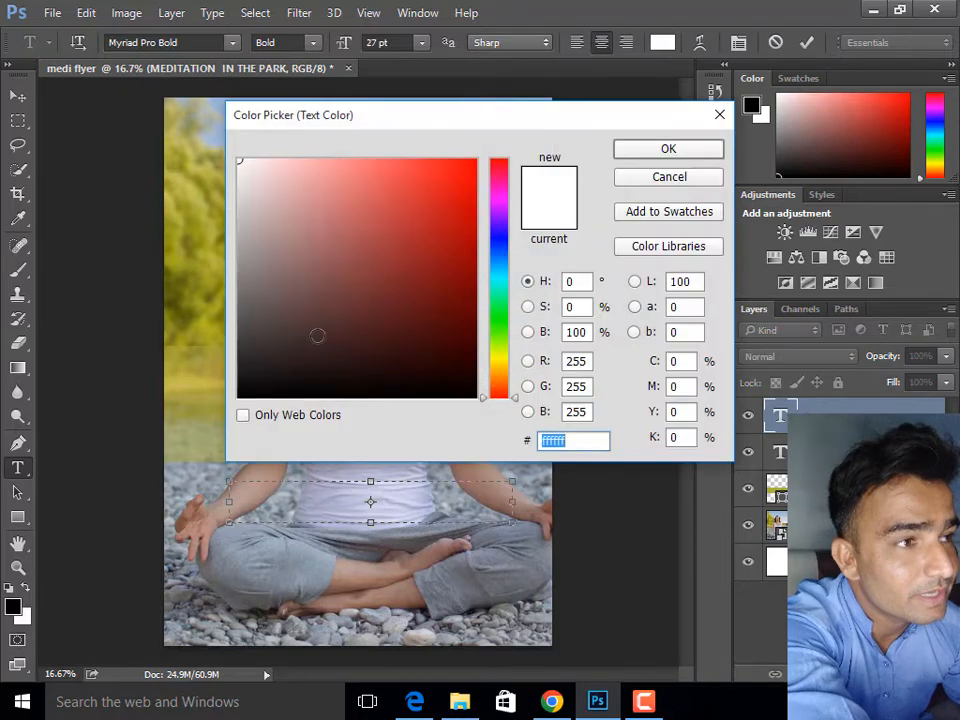
left_click(242, 390)
left_click(669, 150)
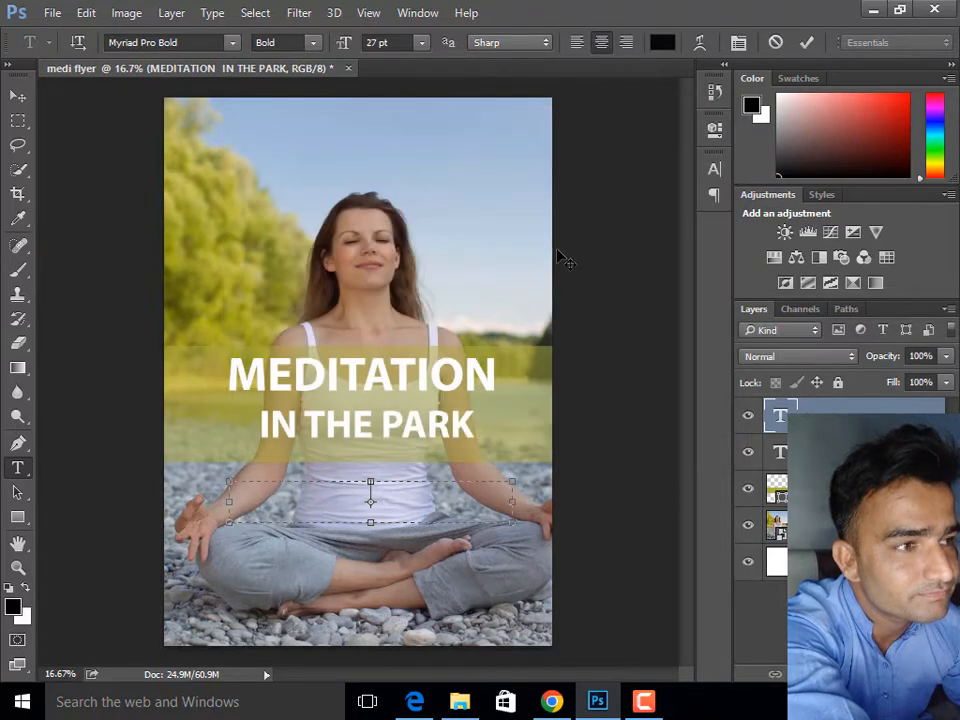
type("Yoga is an ancient practice that may have originated in India. It involves")
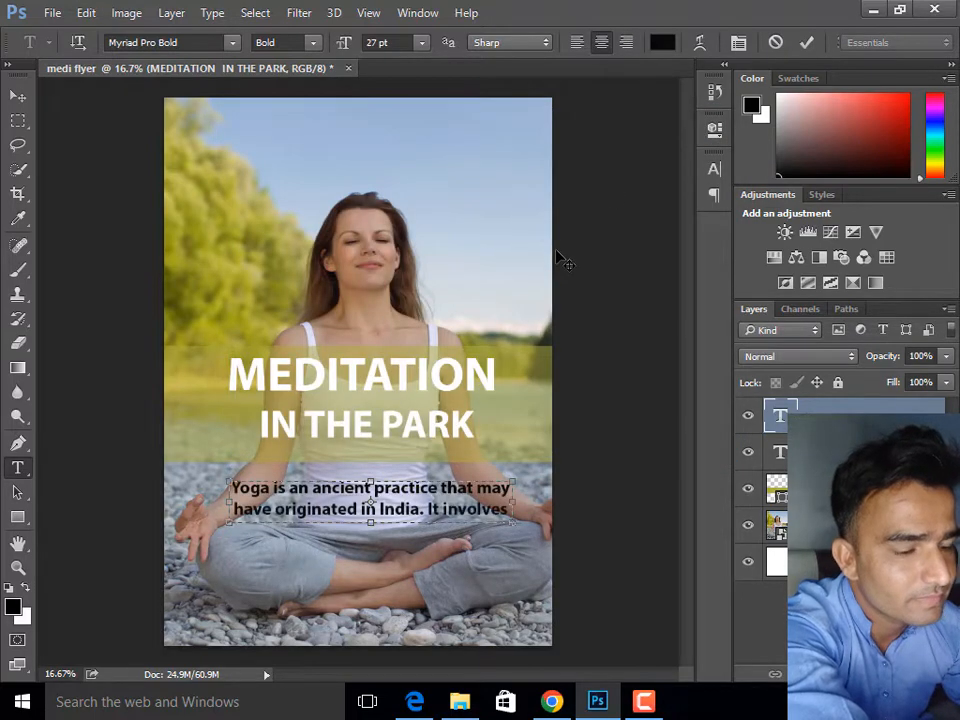
left_click(807, 42)
- Set the yoga description paragraph to 12 pt Myriad Pro Regular
left_click(421, 43)
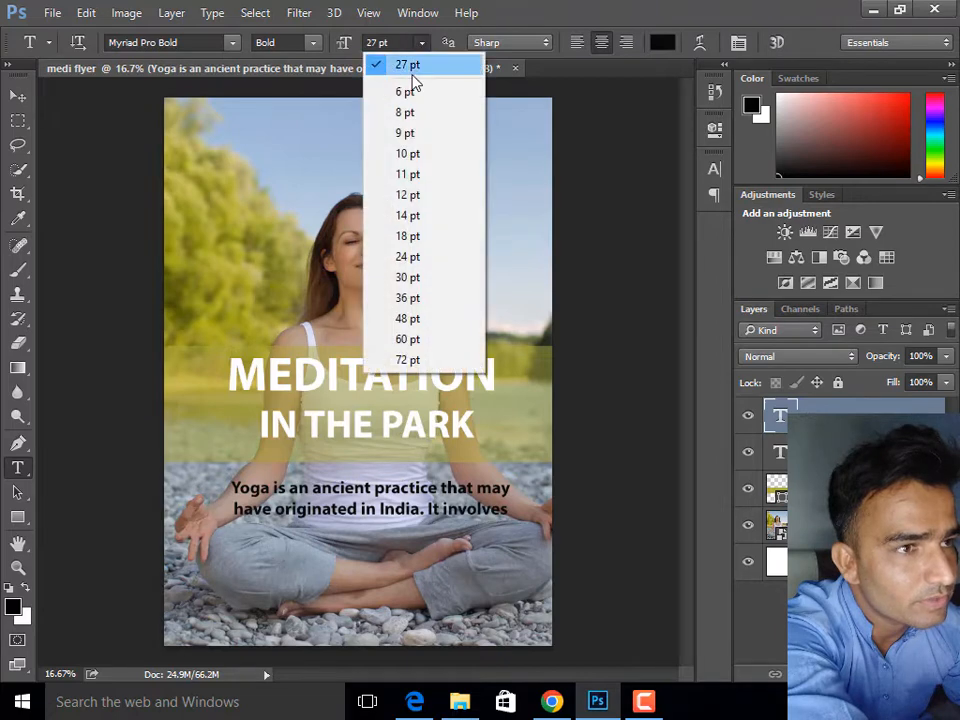
left_click(408, 195)
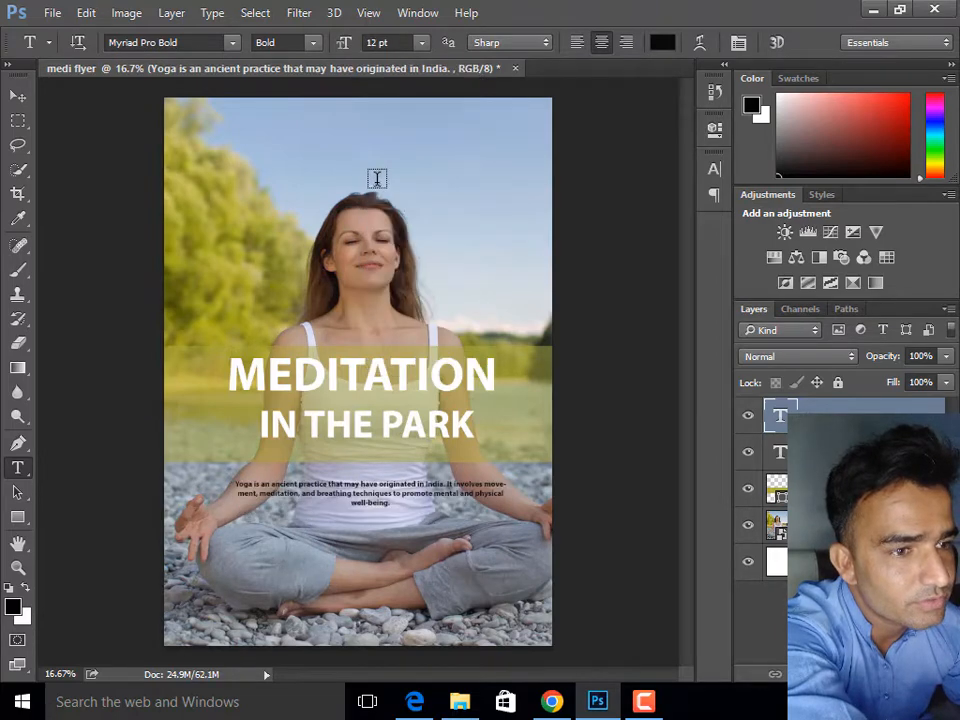
left_click(311, 43)
left_click(294, 123)
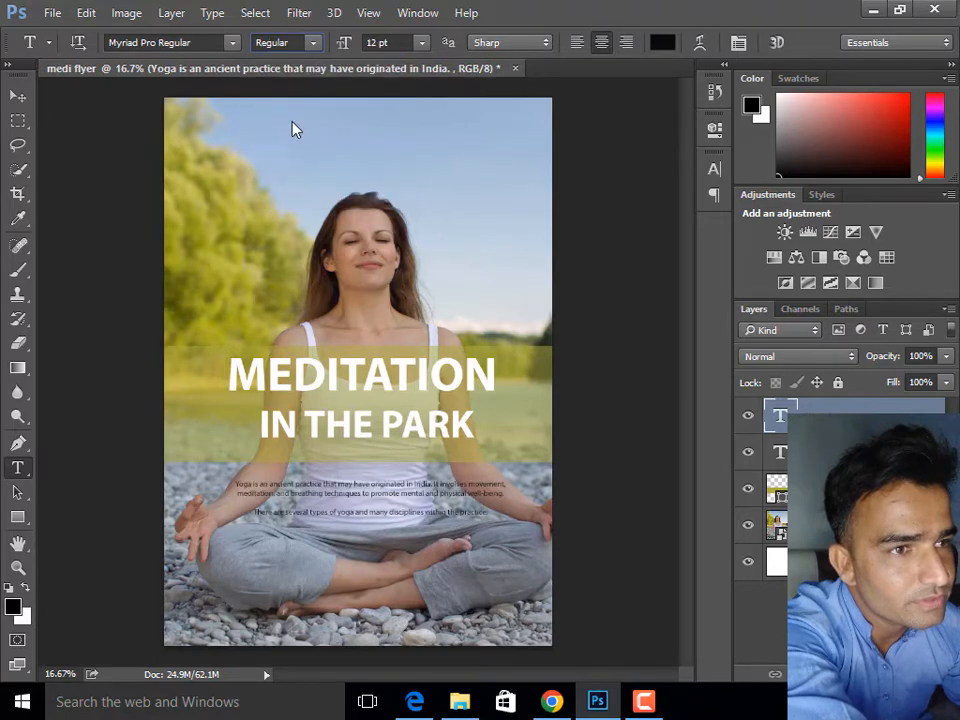
left_click(19, 98)
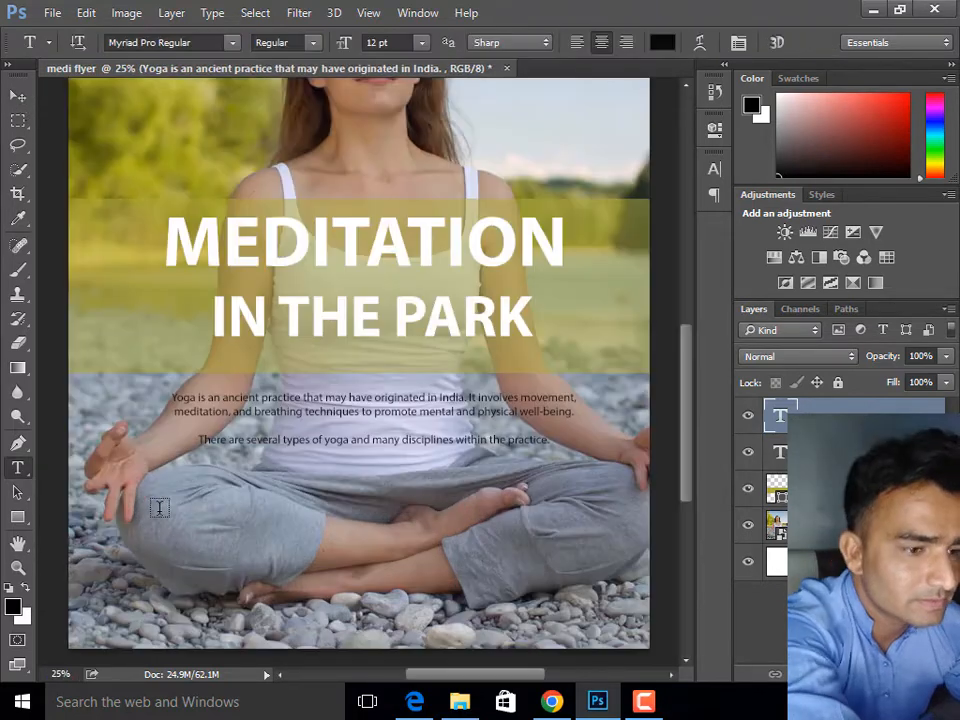
- Add a black address line below the yoga description and underline it with a thin black rectangle of the same width
left_click(153, 496)
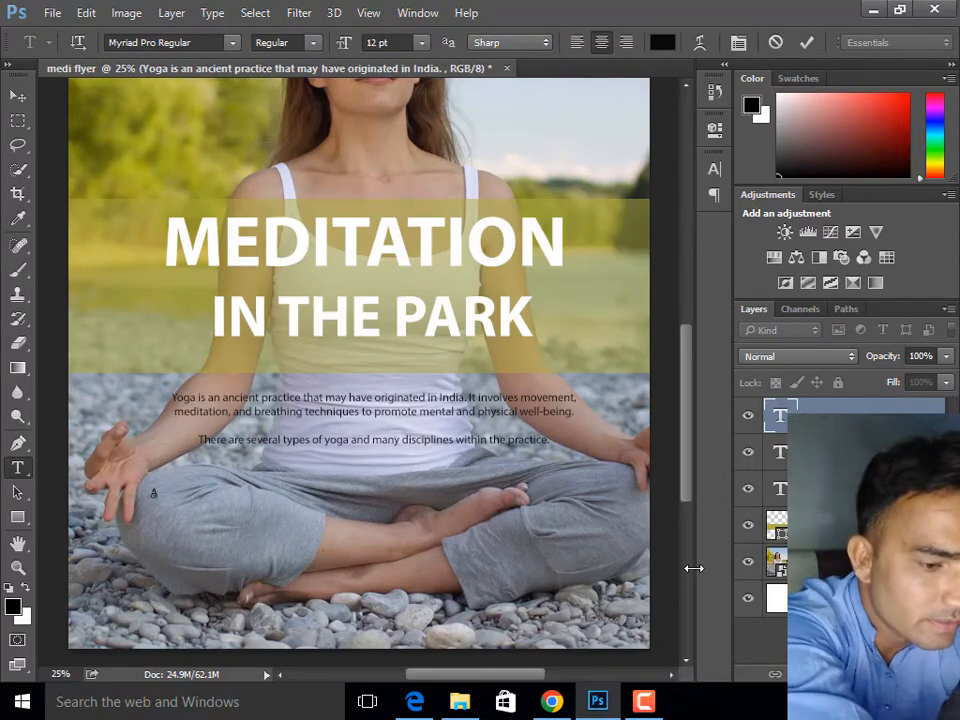
type("ADD")
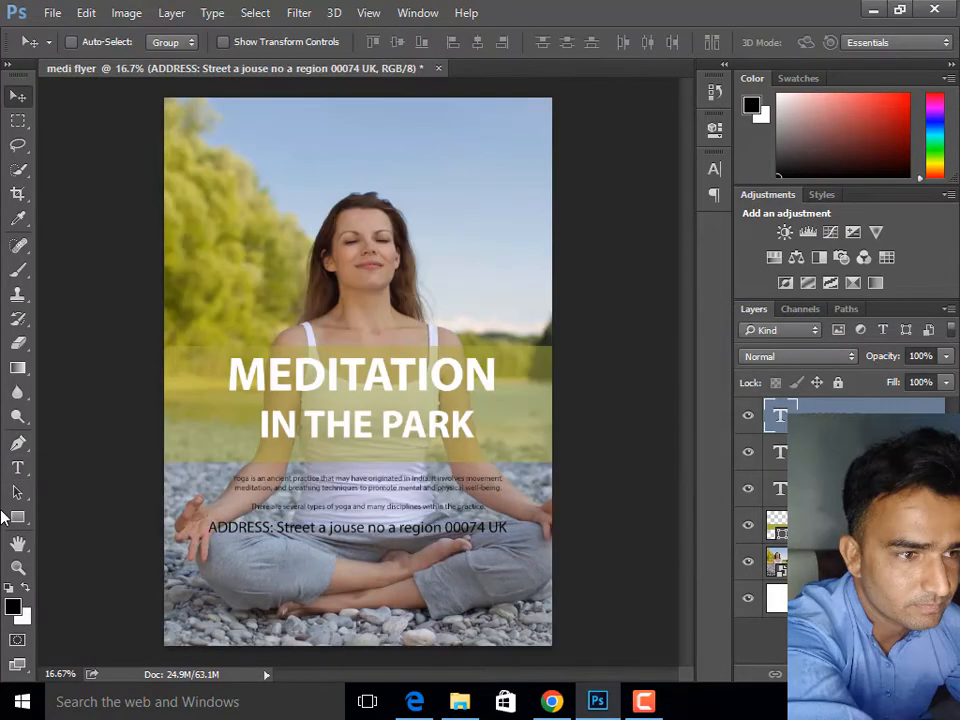
left_click(18, 517)
left_click(89, 516)
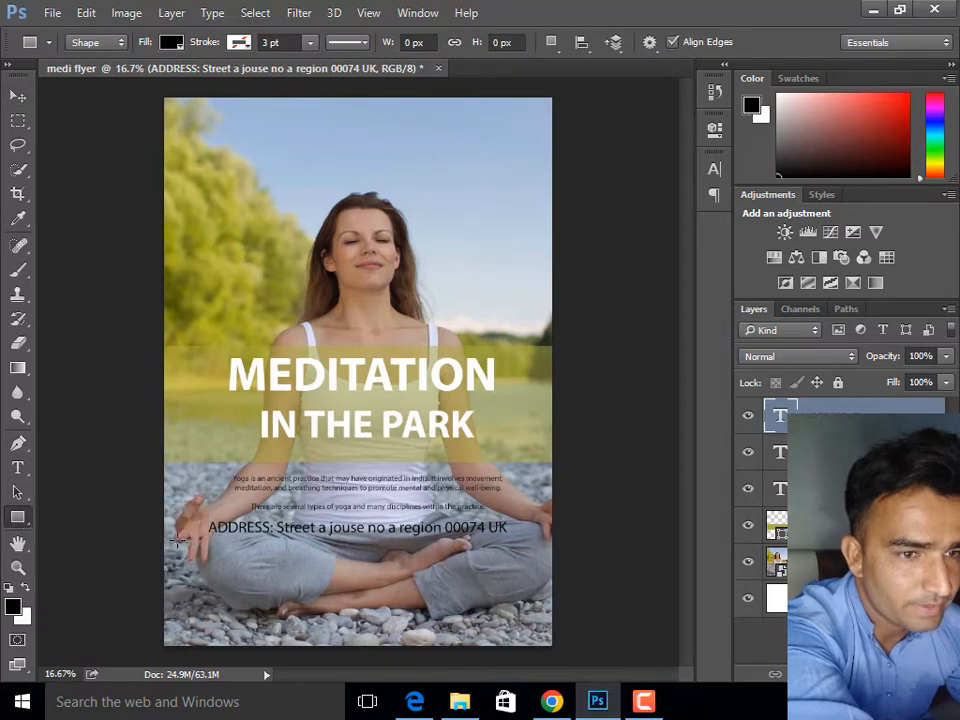
left_click_drag(213, 534, 509, 537)
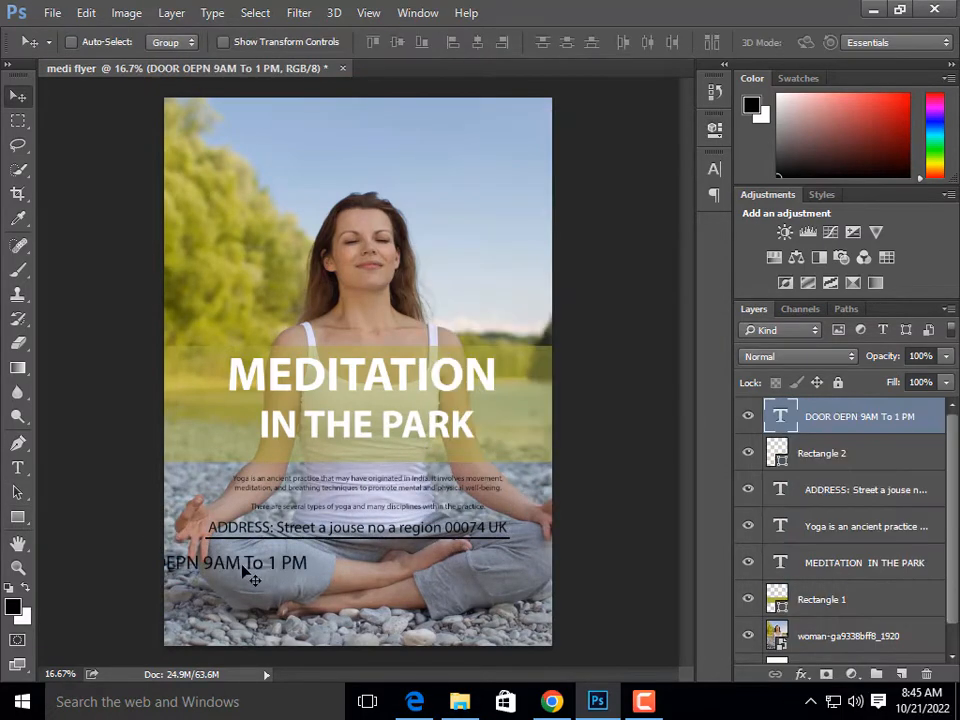
- Centre the "DOOR OEPN 9AM To 1 PM" text under the address underline, enlarge it to about 139% and nudge it up closer to the line
left_click_drag(255, 579, 389, 571)
key("ctrl+t")
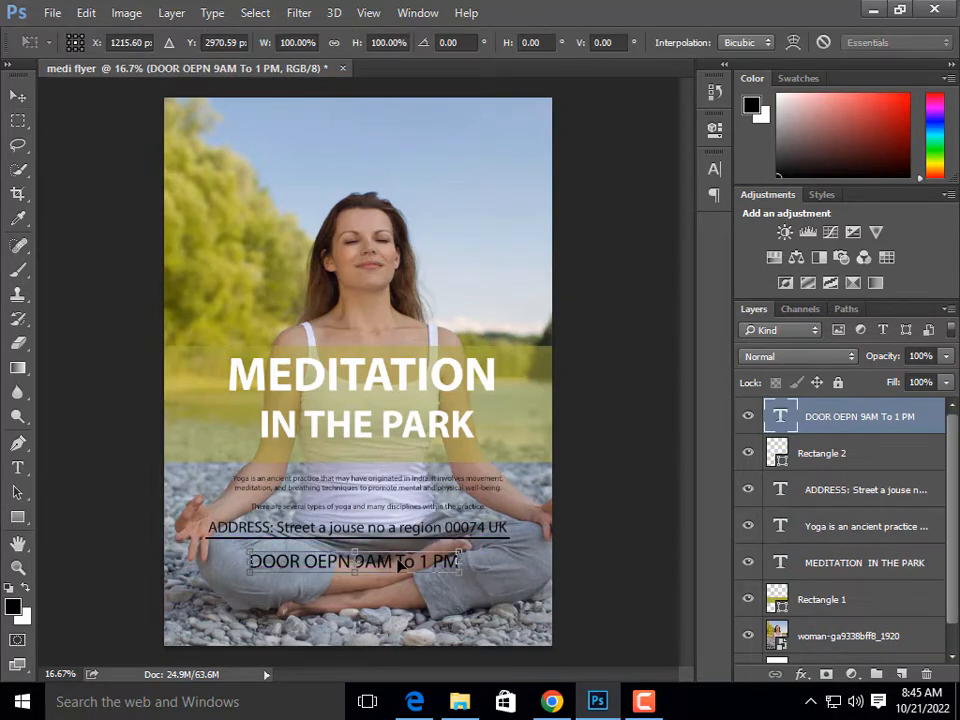
left_click_drag(459, 552, 499, 500)
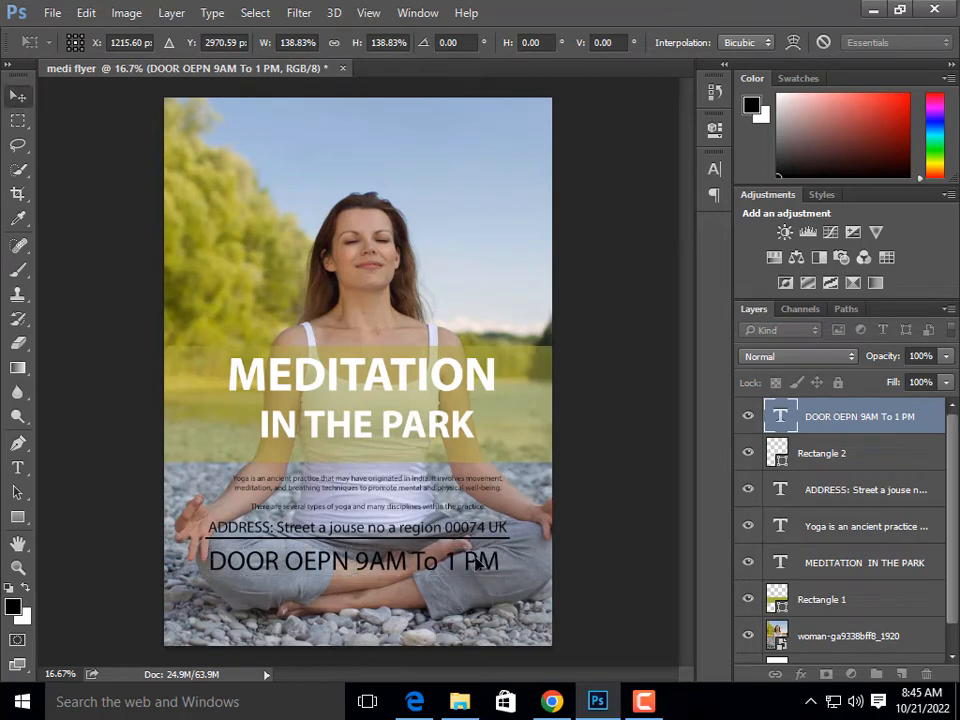
key("Return")
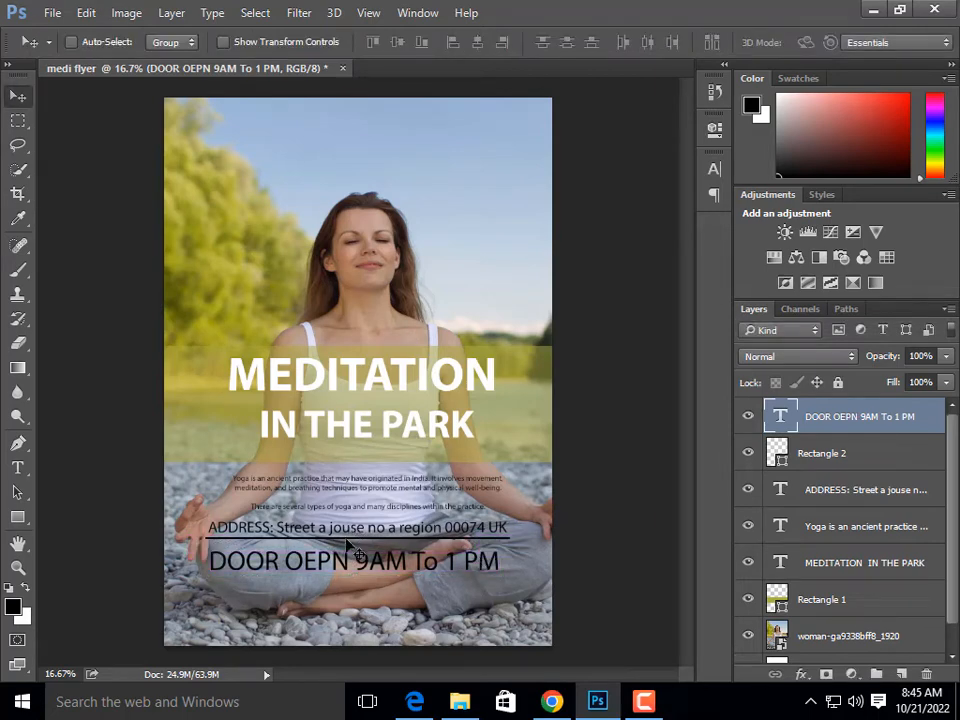
key("ctrl")
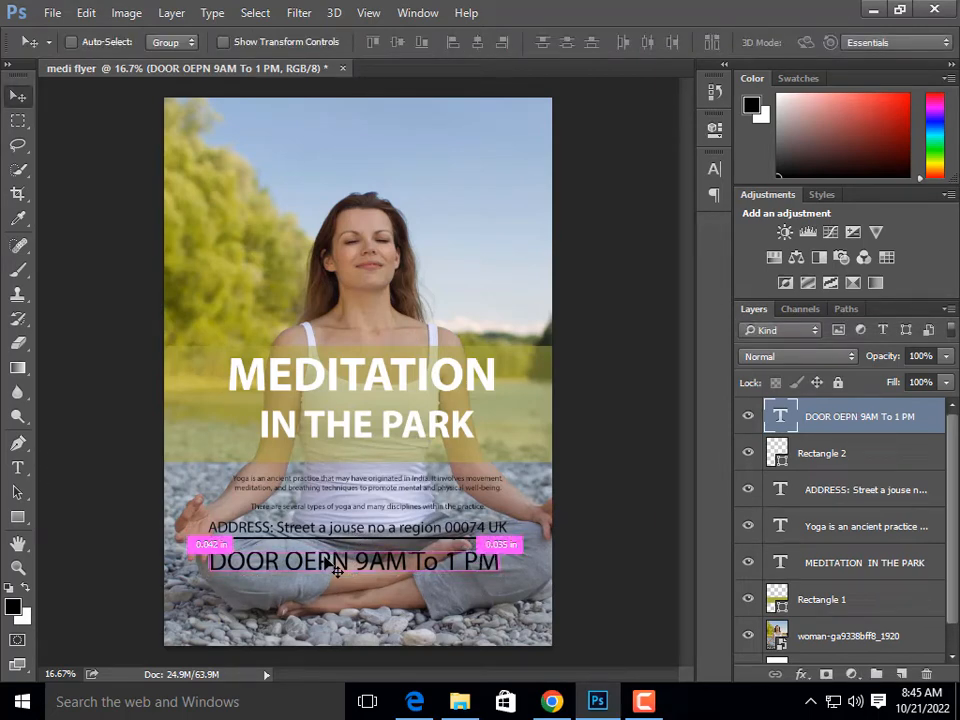
key("shift+Up")
key("shift+Up")
key("shift+Up")
key("shift+Up")
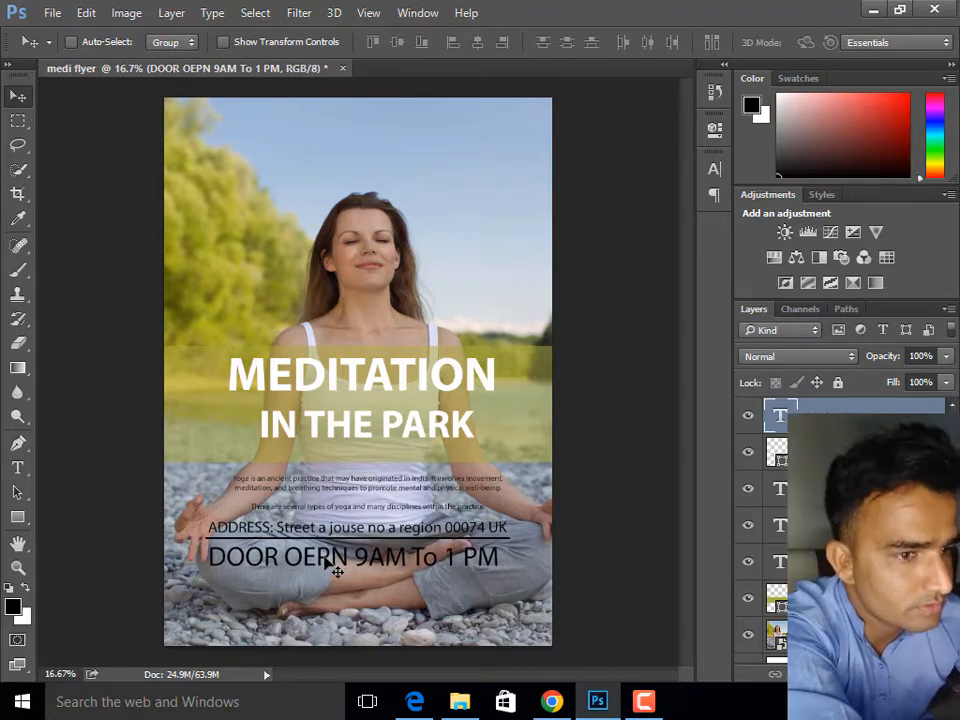
- Set the "DOOR OEPN 9AM To 1 PM" text to Myriad Pro Bold
left_click(714, 169)
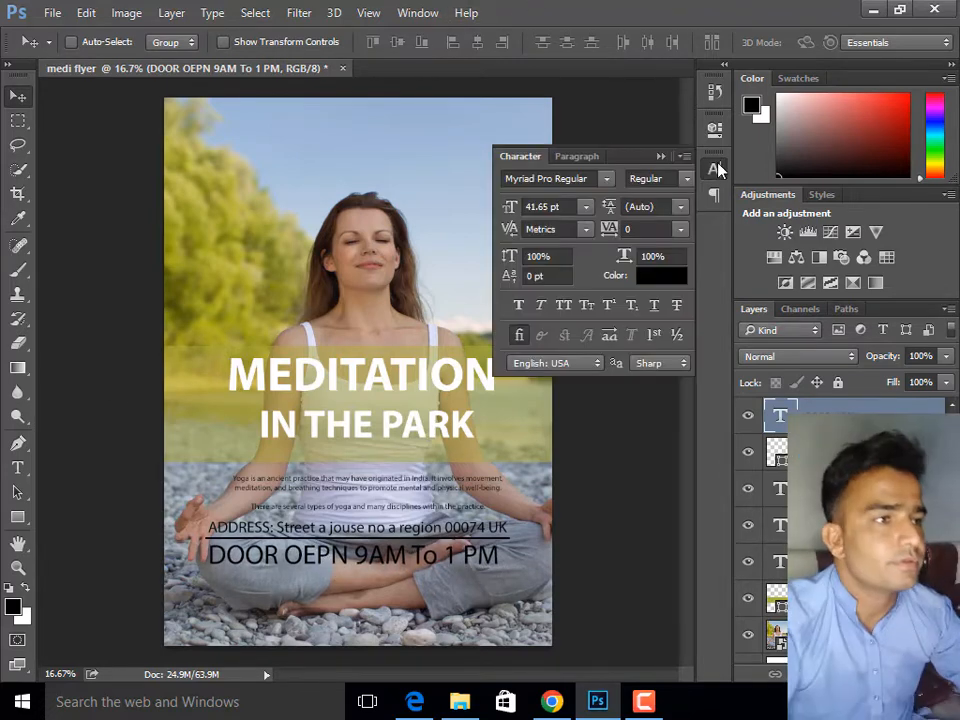
left_click(687, 179)
left_click(669, 321)
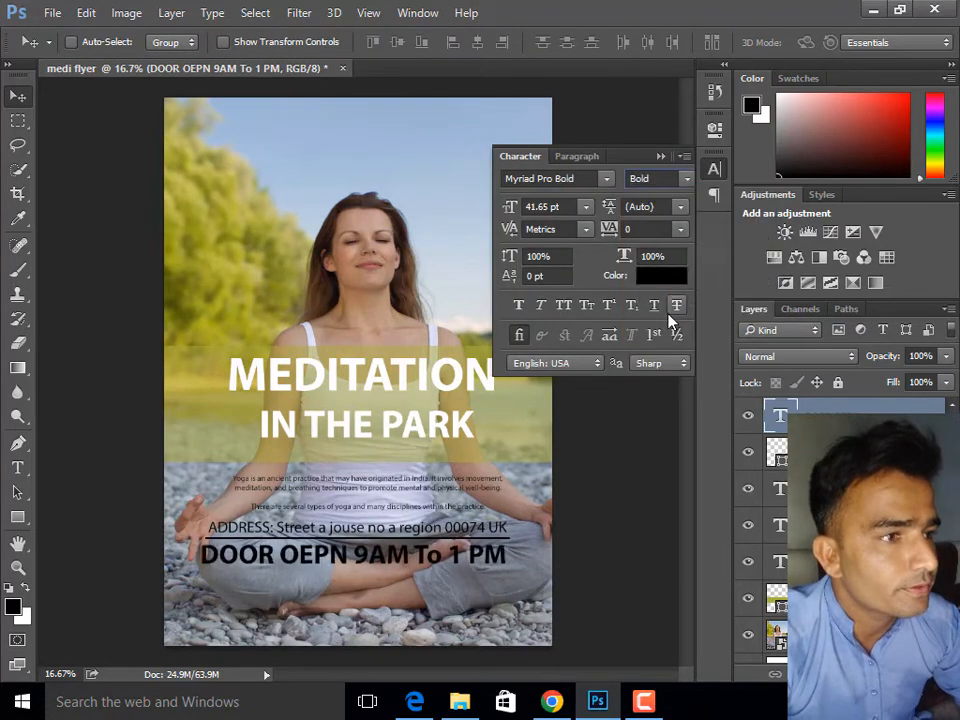
left_click(660, 157)
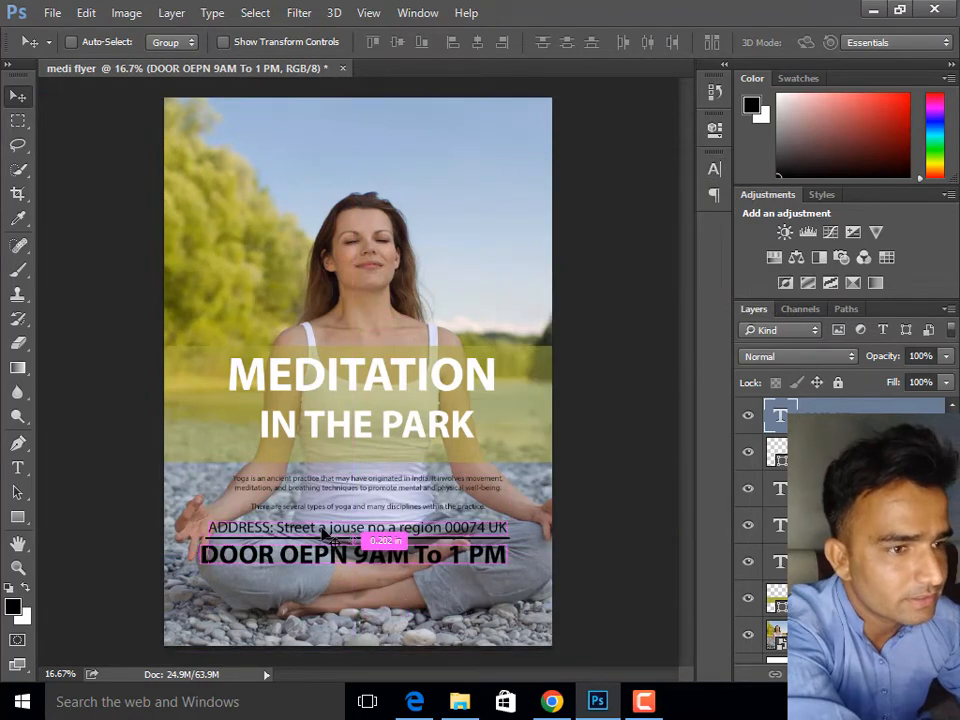
- Select the address line above the thin underline and change its font style to Bold
left_click(322, 536, "ctrl")
left_click(714, 169)
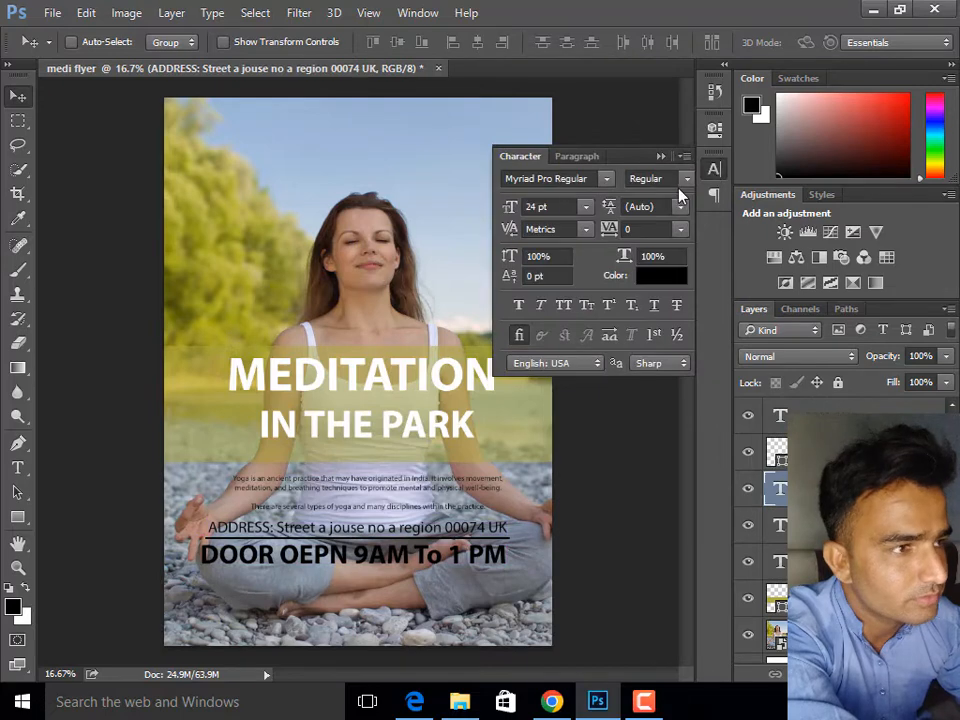
left_click(687, 179)
left_click(655, 317)
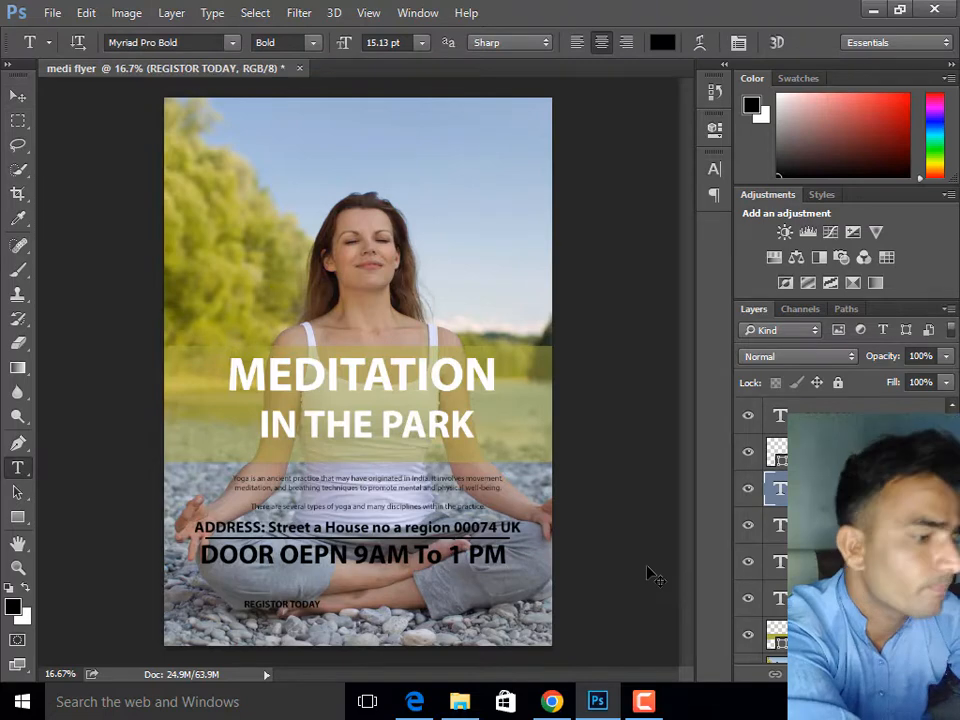
key("ctrl+t")
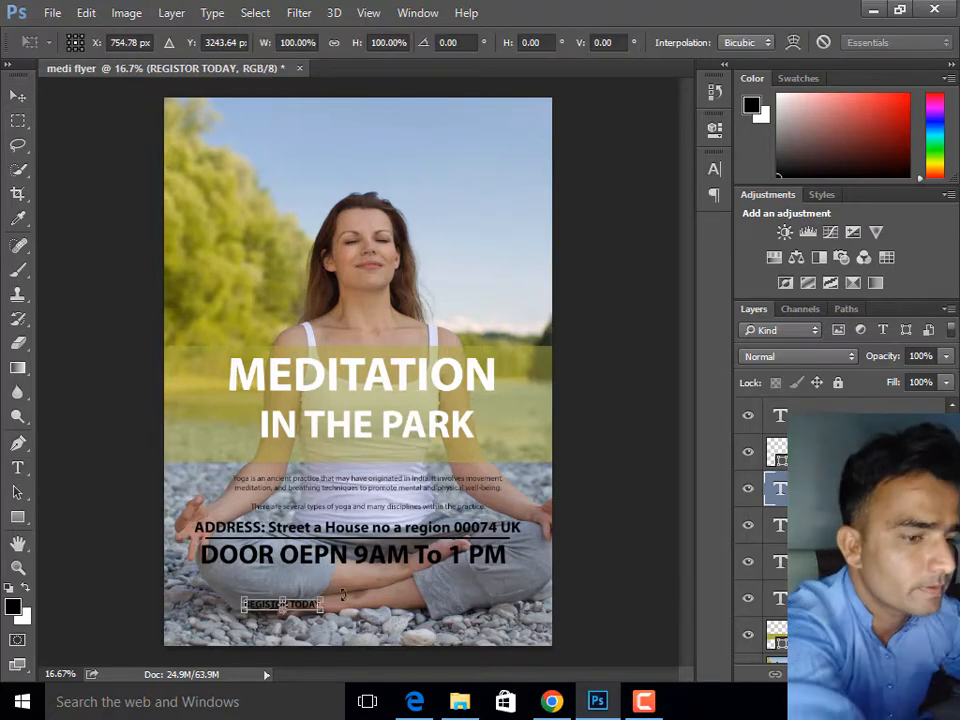
left_click(720, 172)
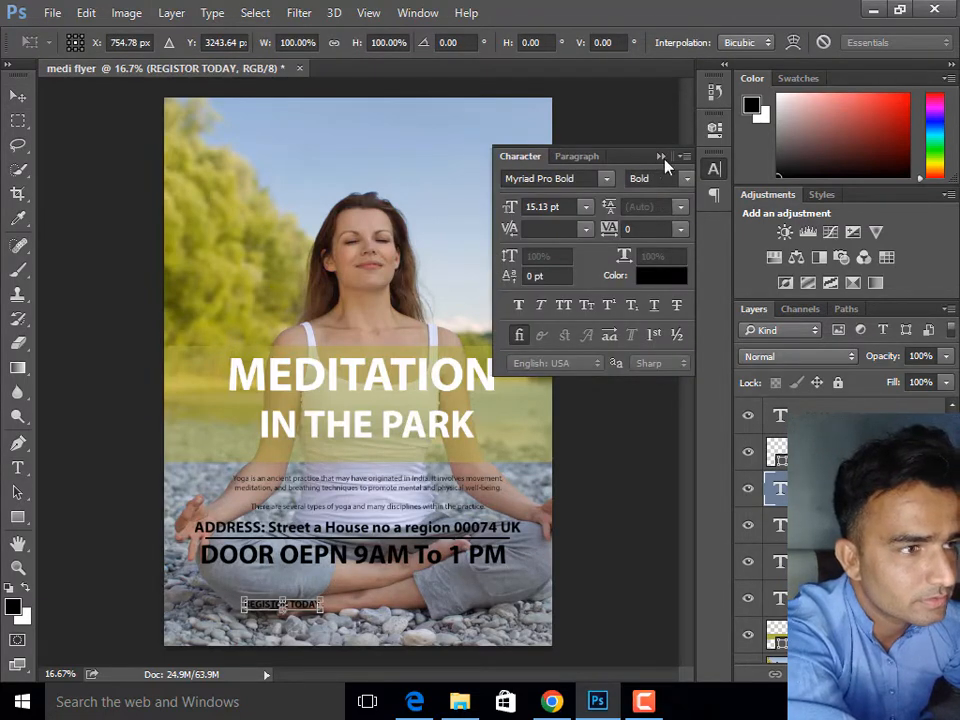
left_click(661, 158)
key("Return")
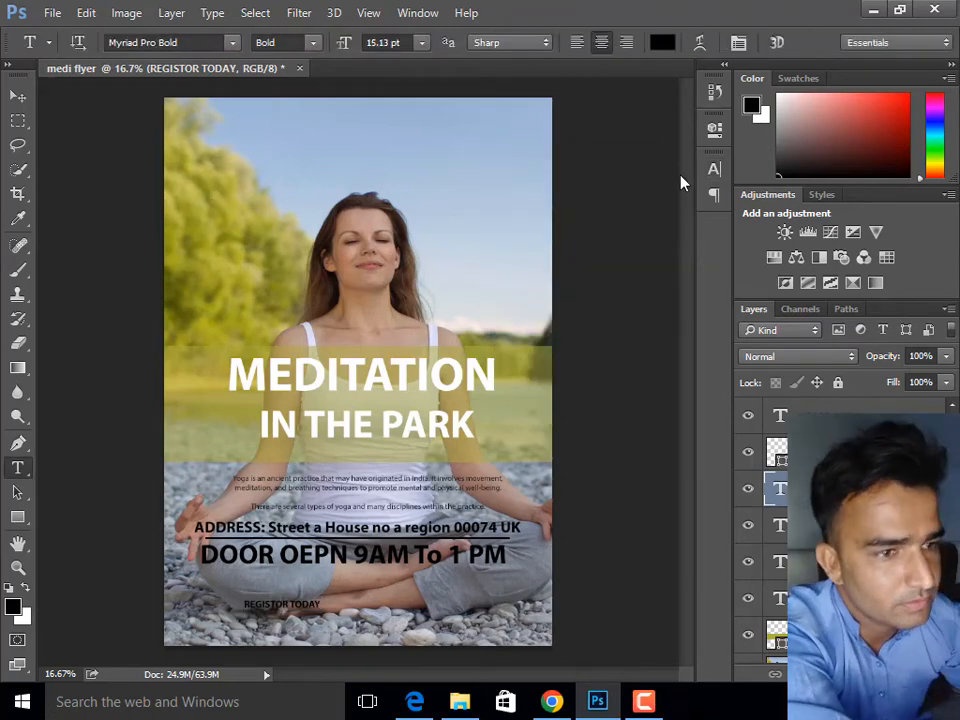
- Set the "REGISTOR TODAY" text to 60 pt, trying MS Sans Serif Regular and settling on the font Microsoft Tai Le Bold
left_click(713, 172)
left_click(607, 181)
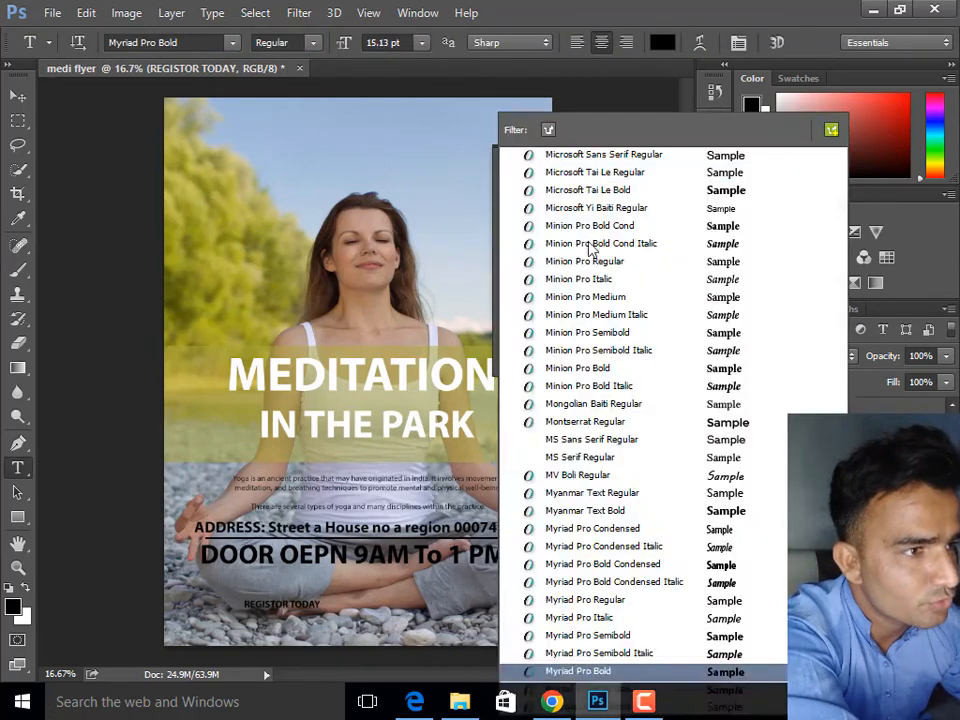
left_click(704, 451)
left_click(589, 210)
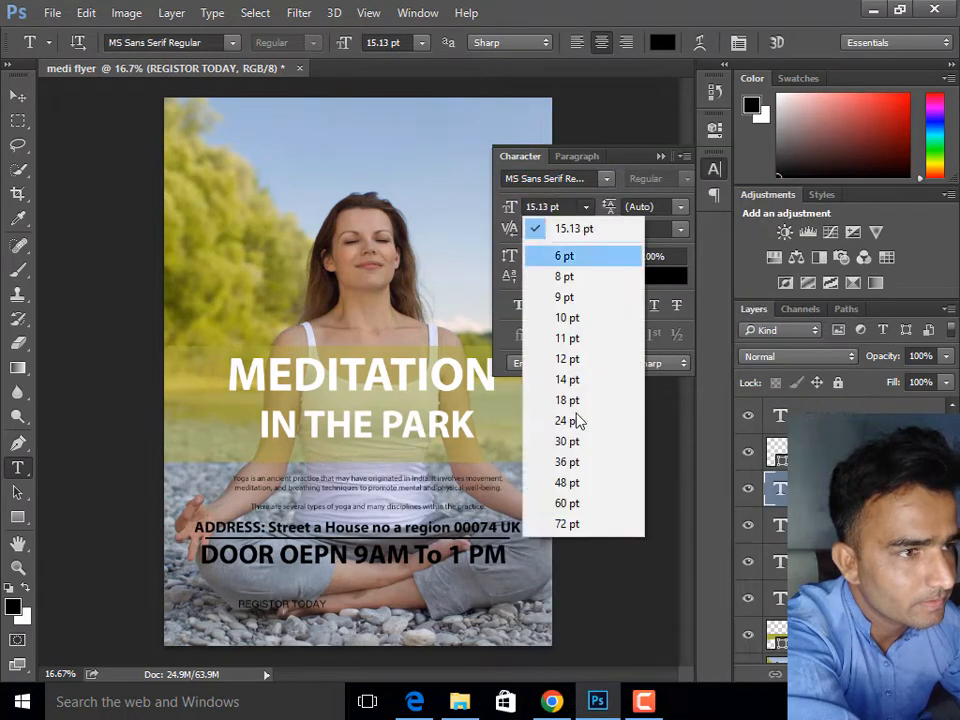
left_click(562, 504)
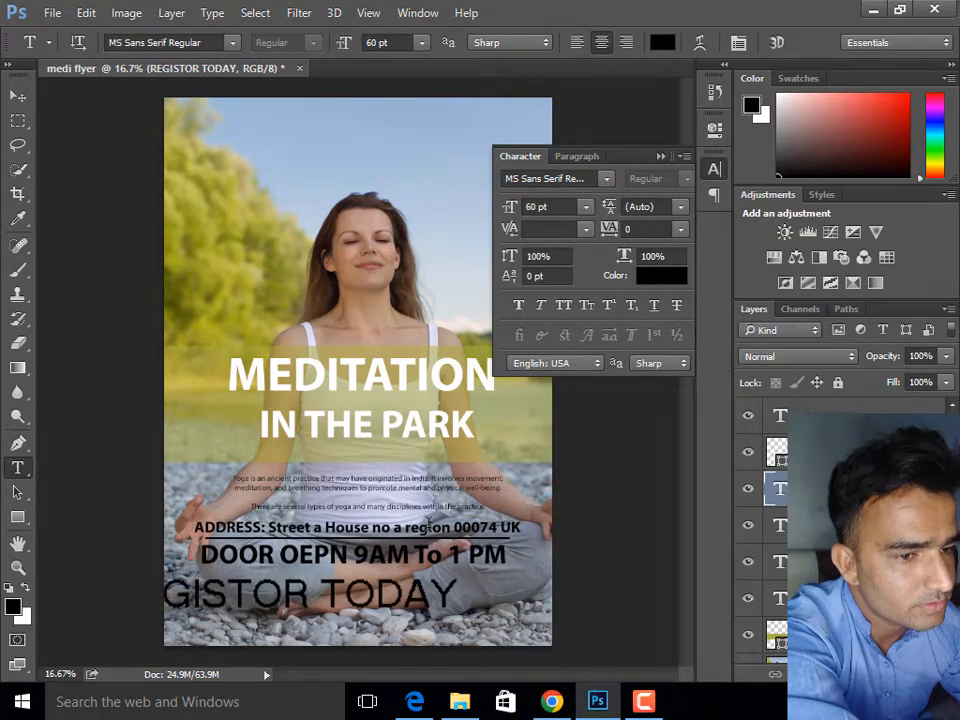
left_click(606, 180)
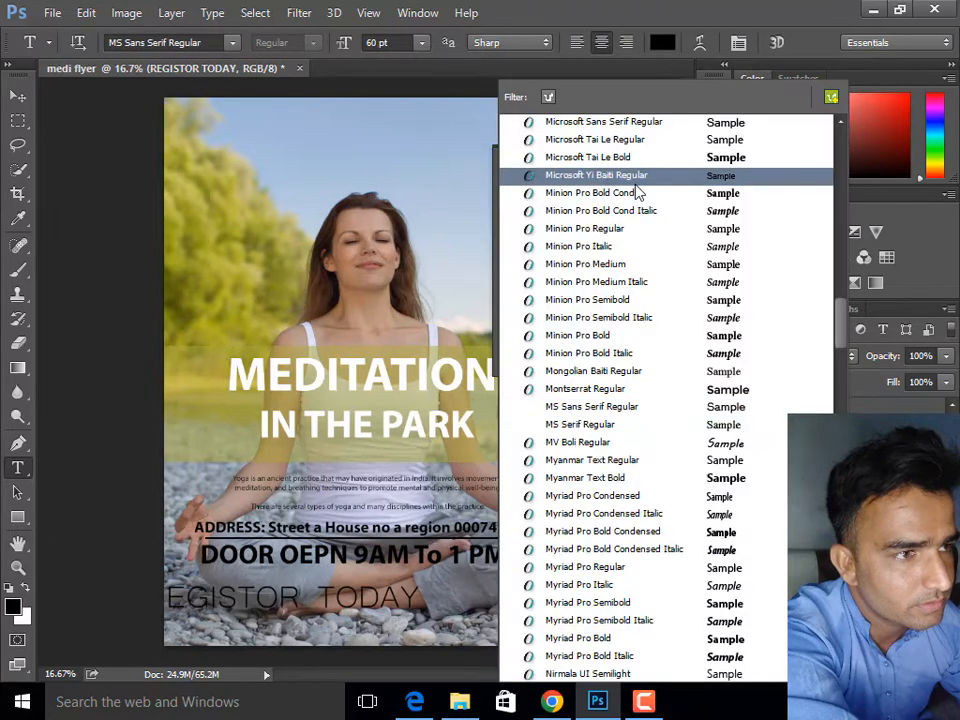
left_click(705, 160)
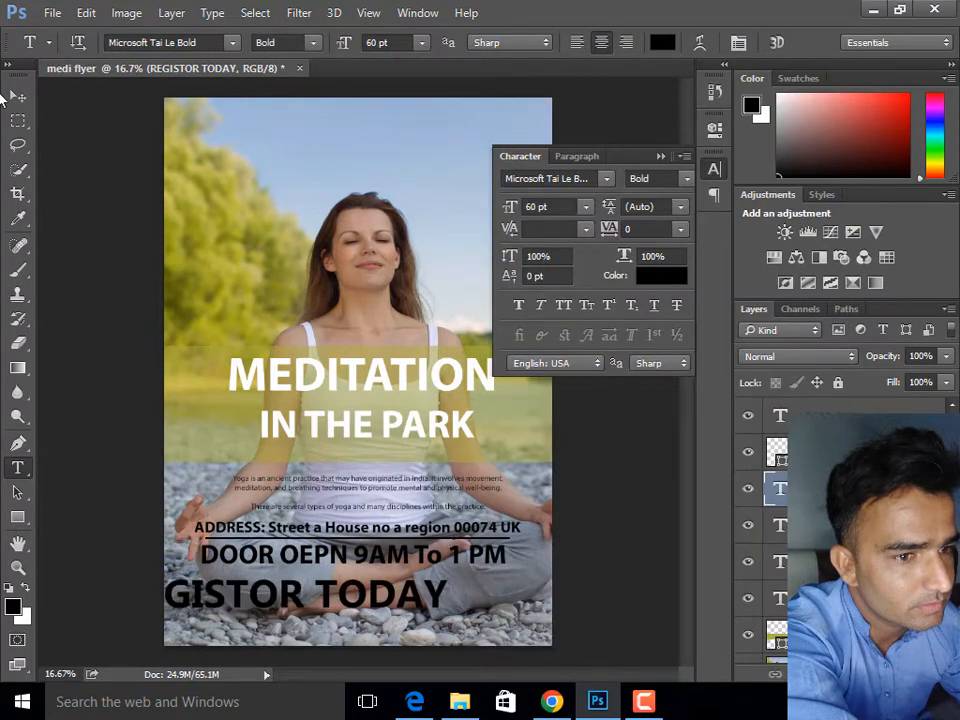
- Move "REGISTOR TODAY" fully onto the page below the opening hours and set its font size to 48 pt
left_click(18, 96)
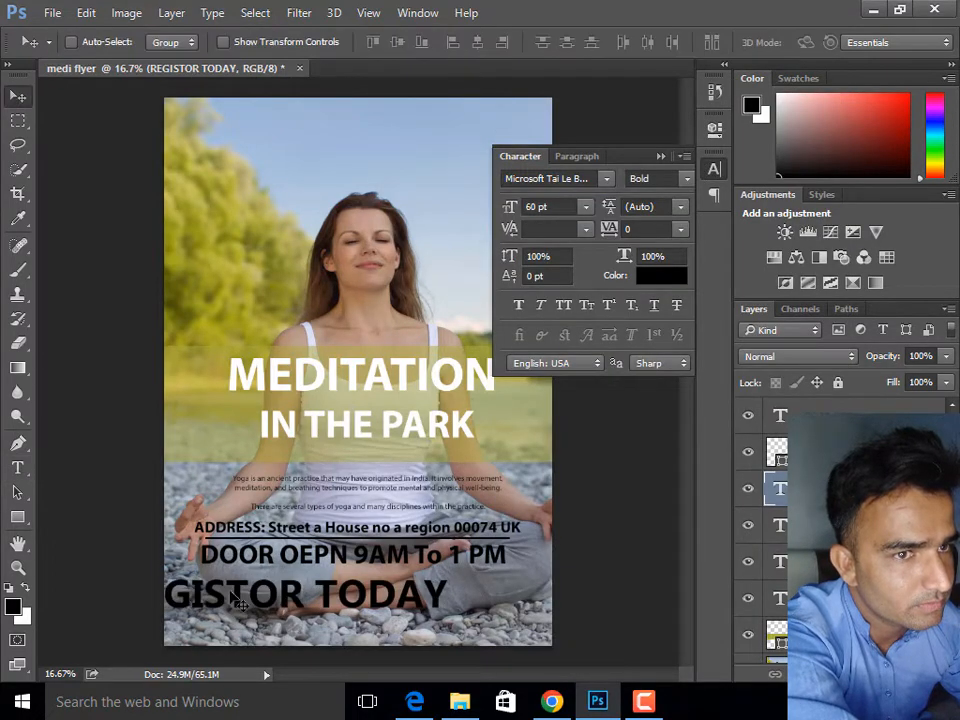
left_click_drag(224, 595, 318, 605)
left_click(585, 206)
left_click(556, 481)
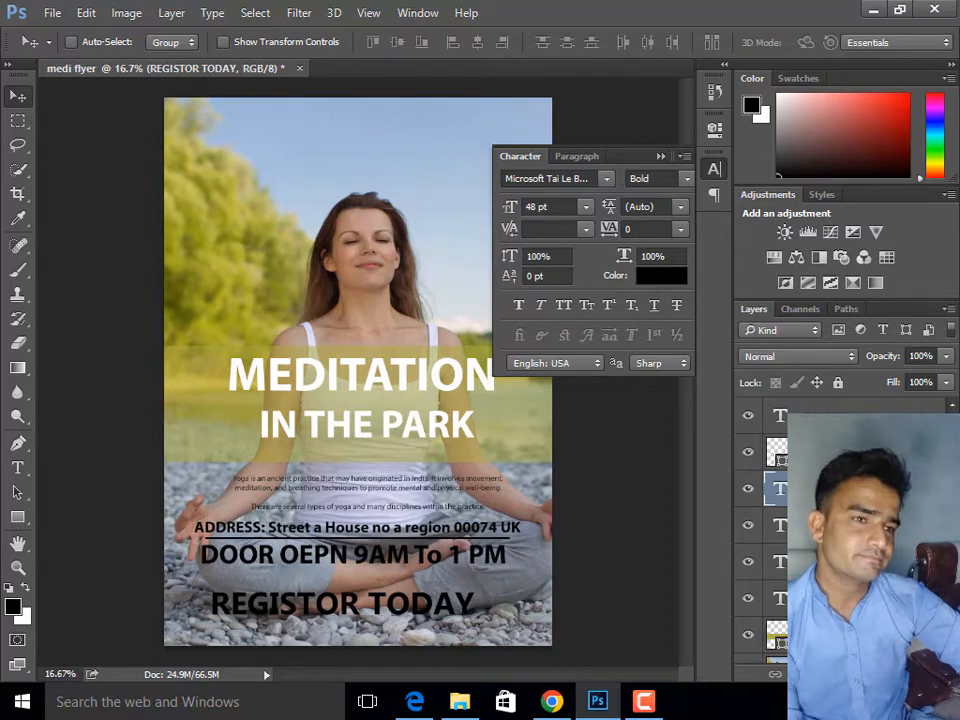
left_click(788, 528)
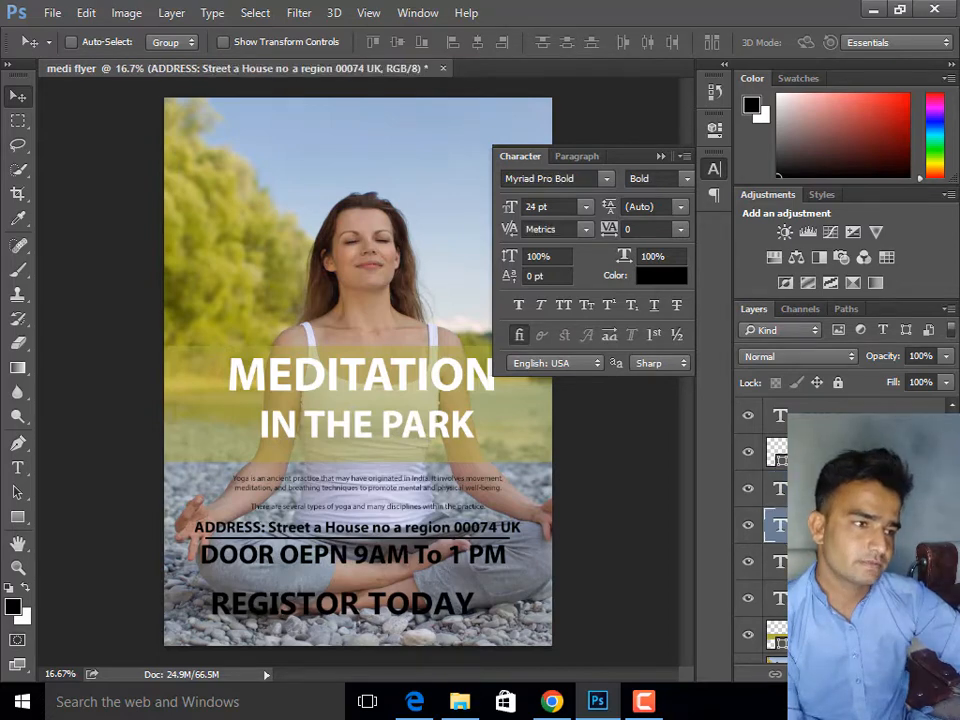
left_click(18, 517)
key("Delete")
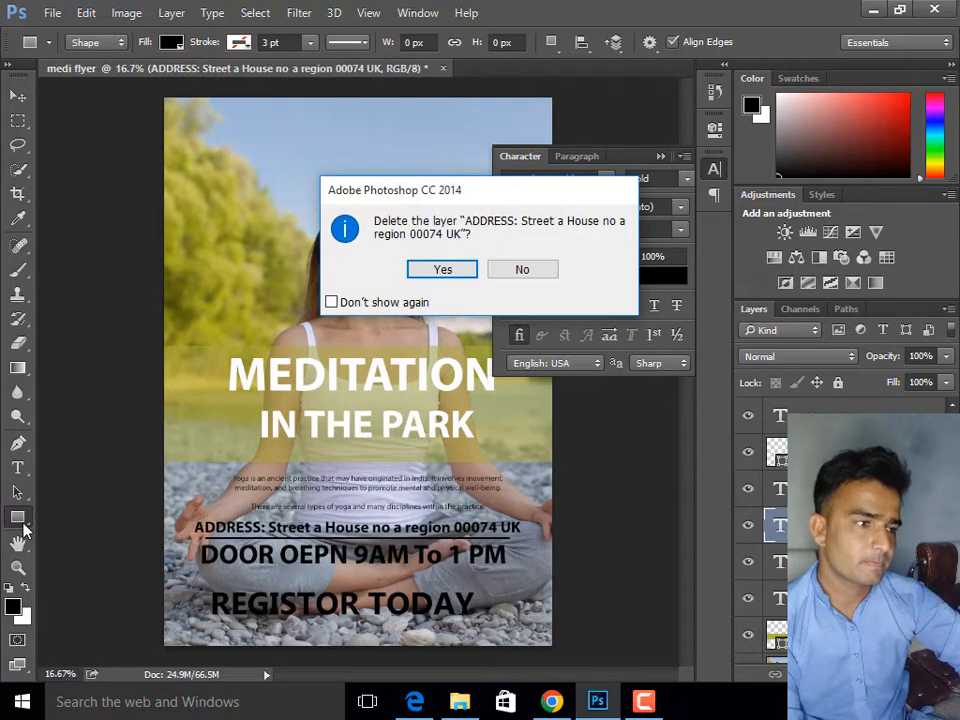
left_click(519, 271)
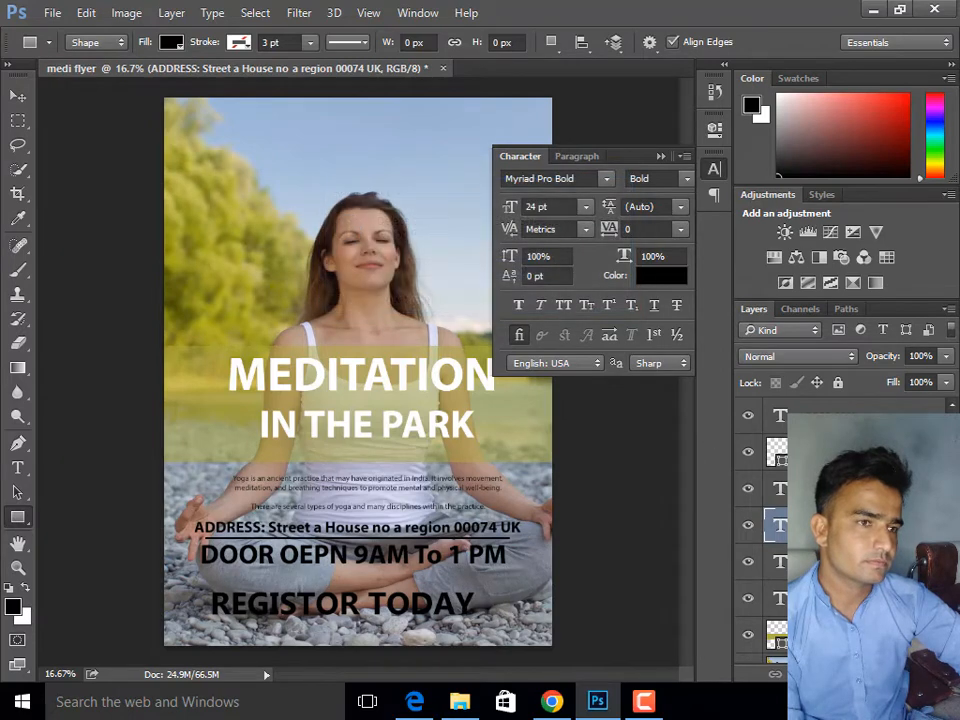
- Draw a rounded rectangle of about 1708 × 229 px with 10 px corner radius over the "REGISTOR TODAY" text, on a layer beneath it
left_click(893, 674)
right_click(15, 519)
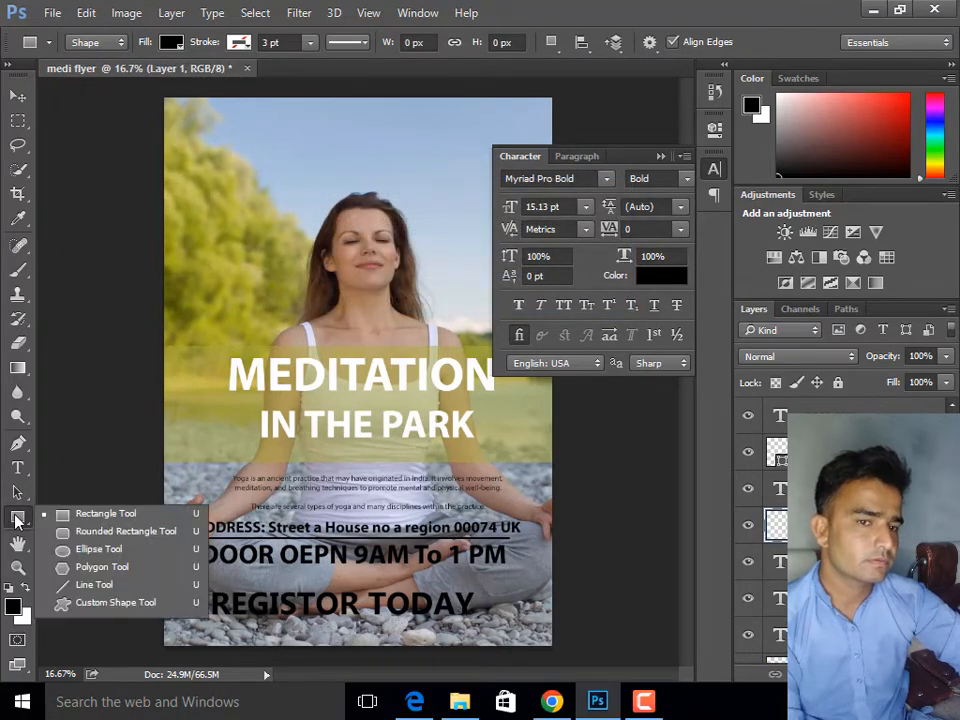
left_click(112, 533)
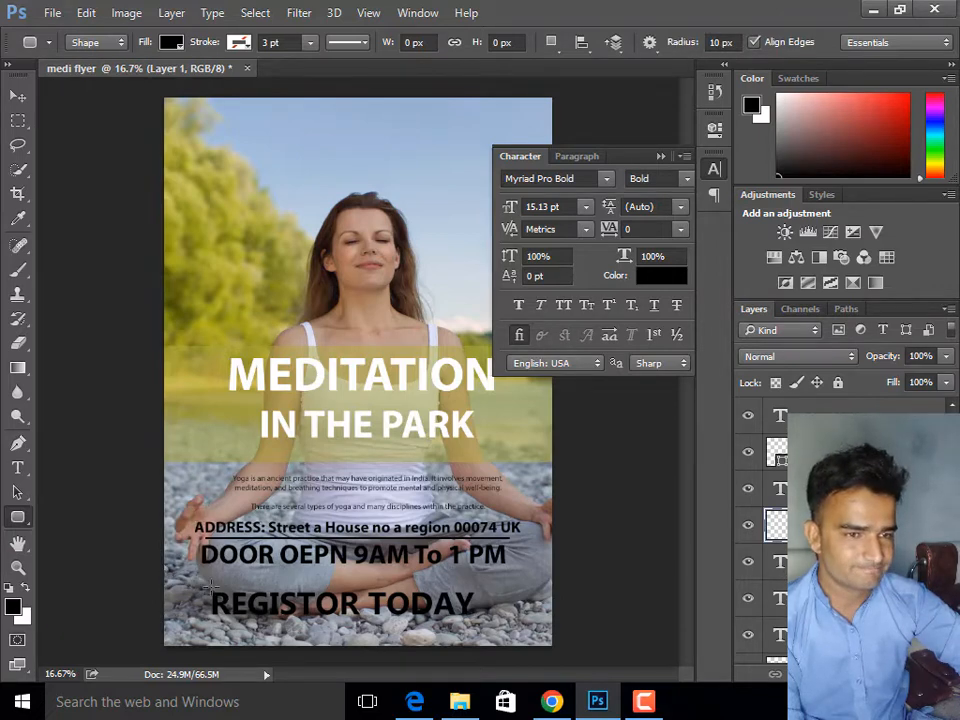
left_click_drag(210, 586, 478, 621)
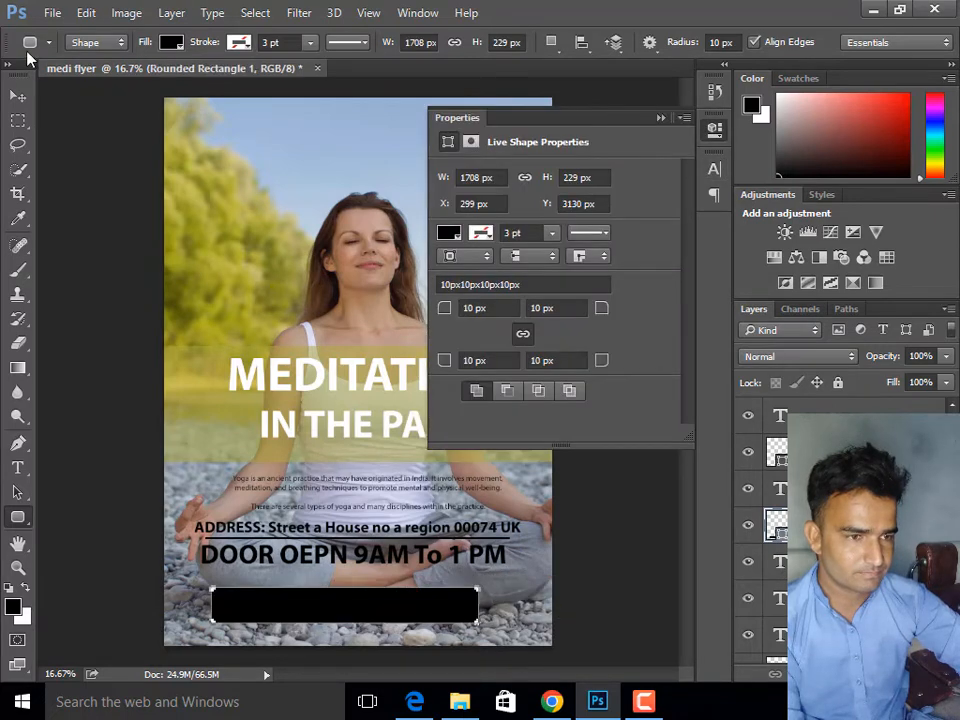
- Fill the rounded rectangle behind "REGISTOR TODAY" with the recently used olive green
left_click(448, 233)
left_click(451, 330)
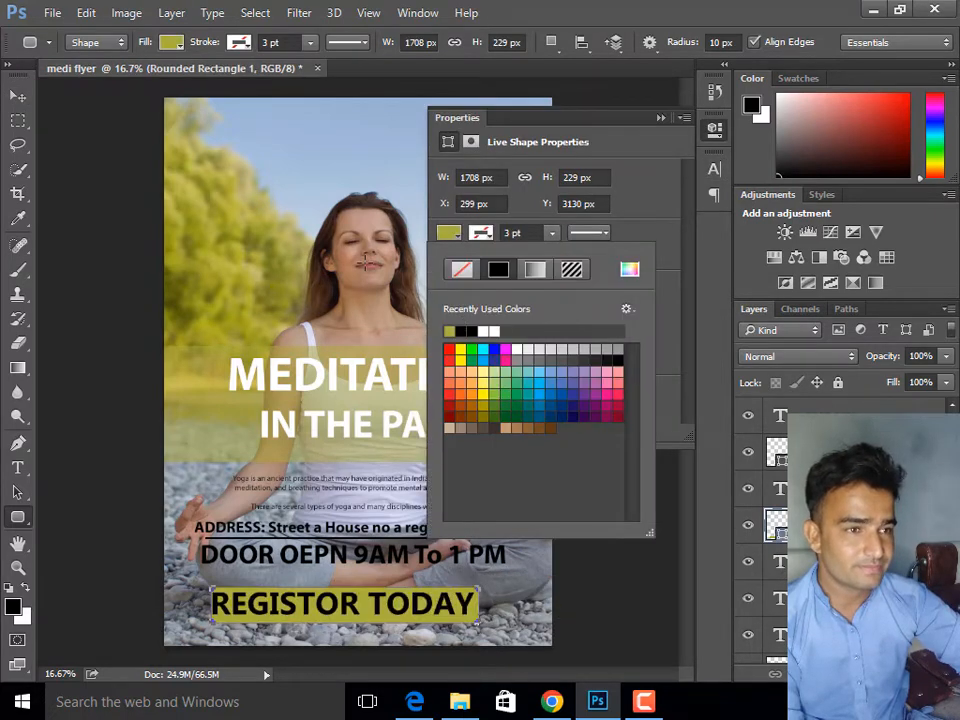
left_click(661, 119)
left_click(18, 96)
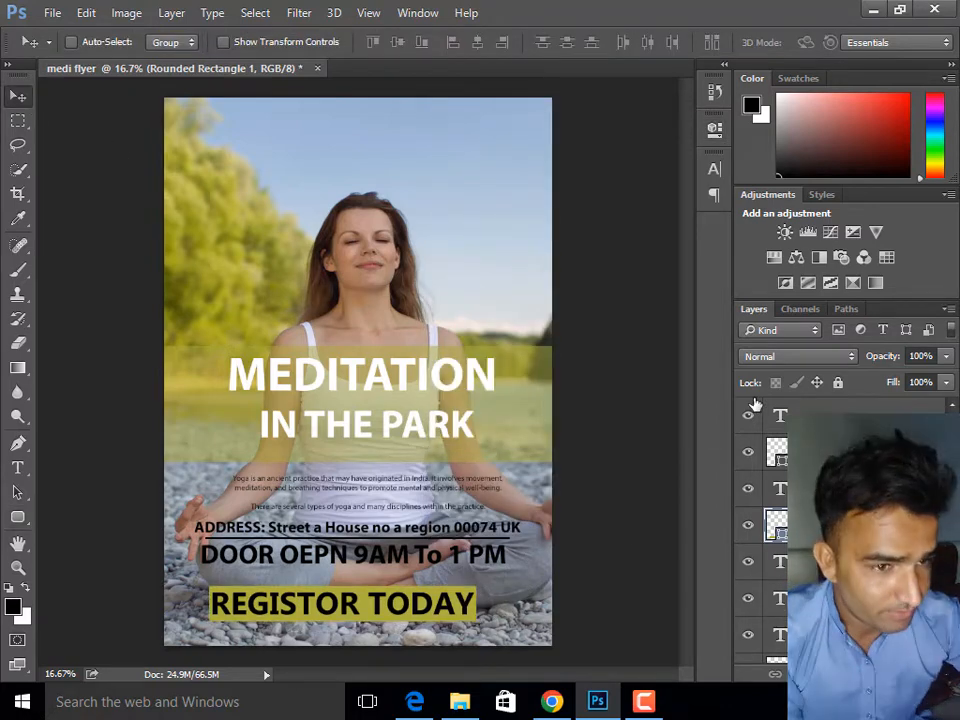
- Change the "REGISTOR TODAY" text colour to white
left_click(298, 612, "ctrl")
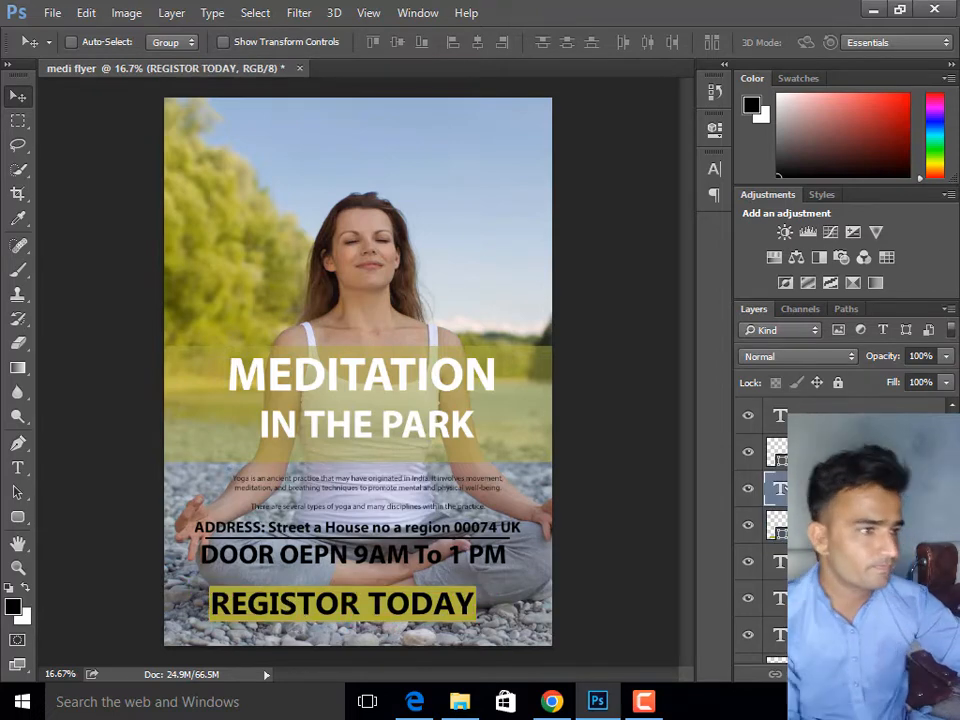
double_click(787, 489)
left_click(661, 42)
left_click_drag(259, 202, 195, 145)
left_click(667, 149)
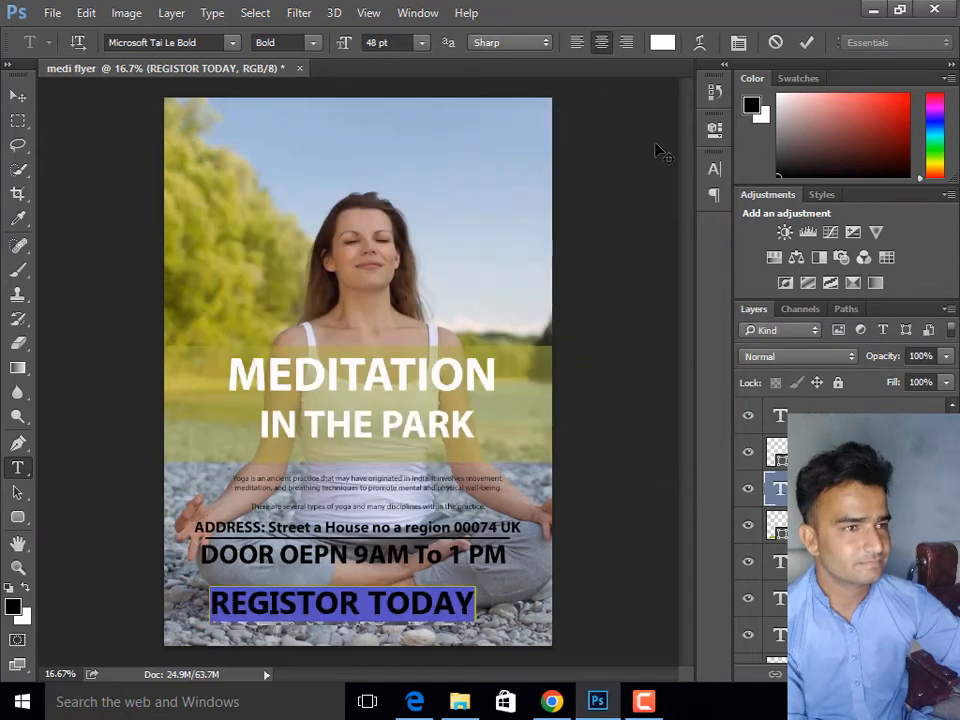
left_click(807, 45)
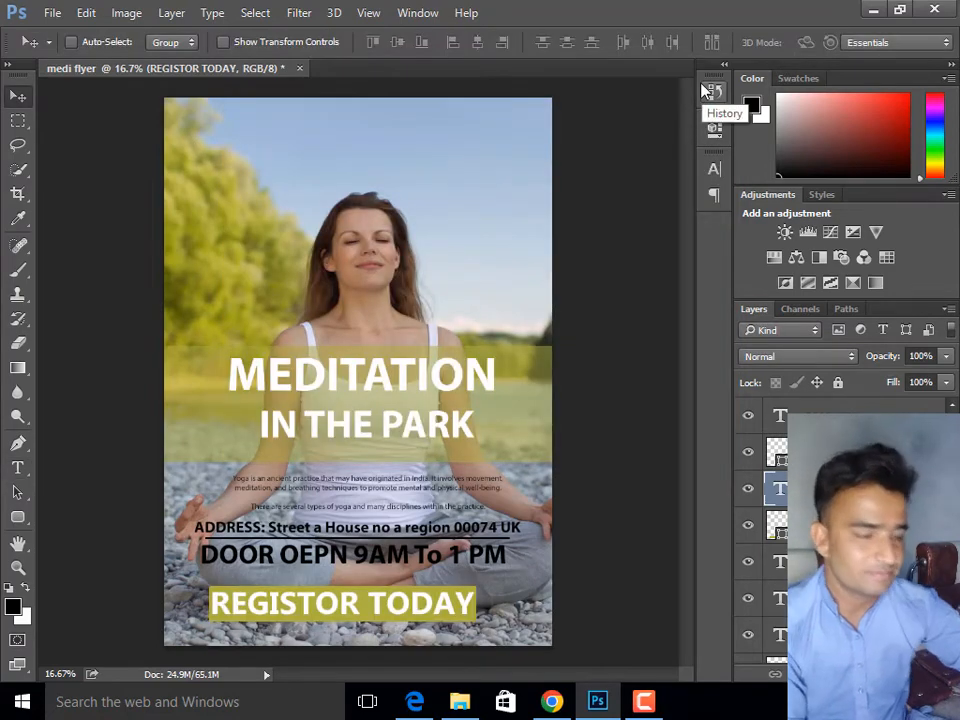
- Select the "REGISTOR TODAY" text together with its rounded rectangle and nudge both up closer to the opening hours
key("ctrl+minus")
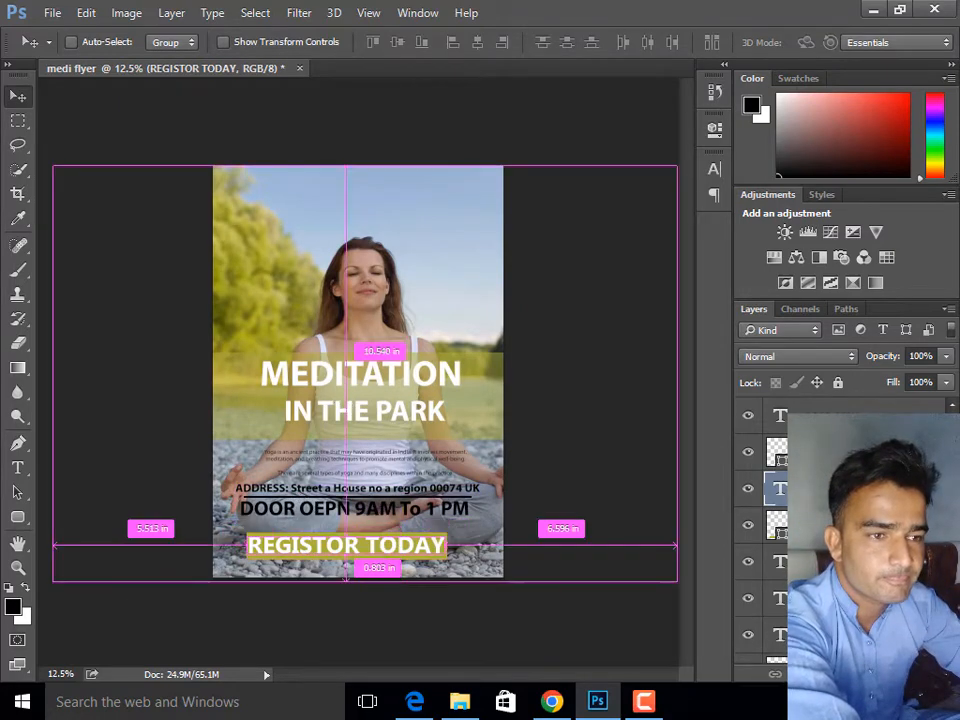
left_click(840, 526, "ctrl")
key("Up")
key("Up")
key("Up")
key("Up")
key("Up")
key("Up")
key("Up")
key("Up")
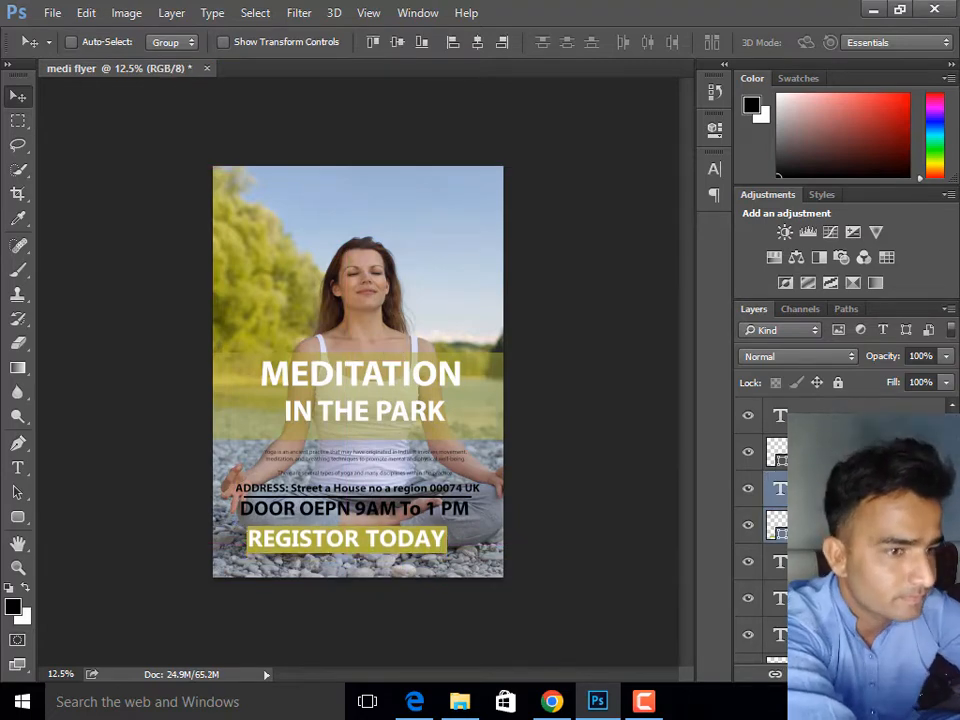
- Draw a closed wavy Pen shape of about 3154 × 729 px along the page's bottom edge, extending past the canvas
left_click(840, 562)
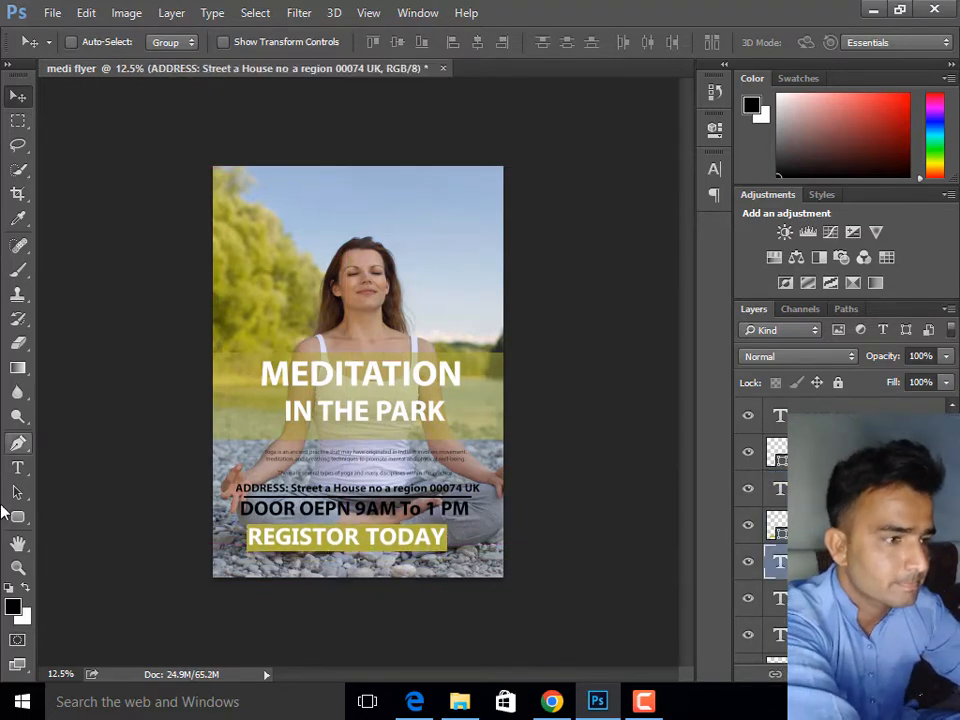
left_click(18, 449)
left_click(80, 42)
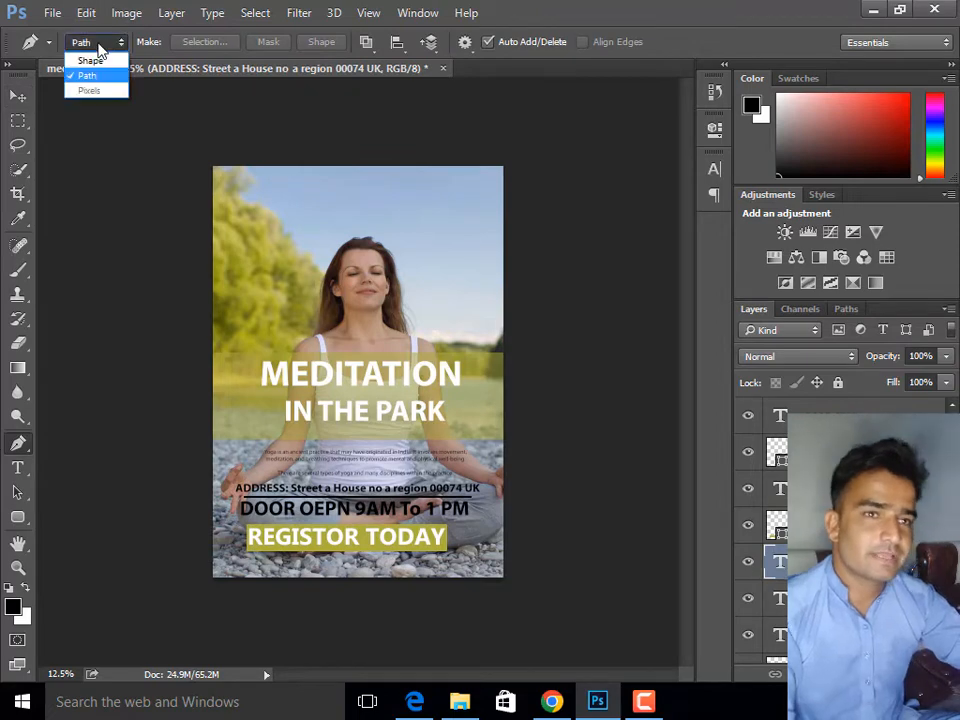
left_click(80, 57)
left_click(198, 562)
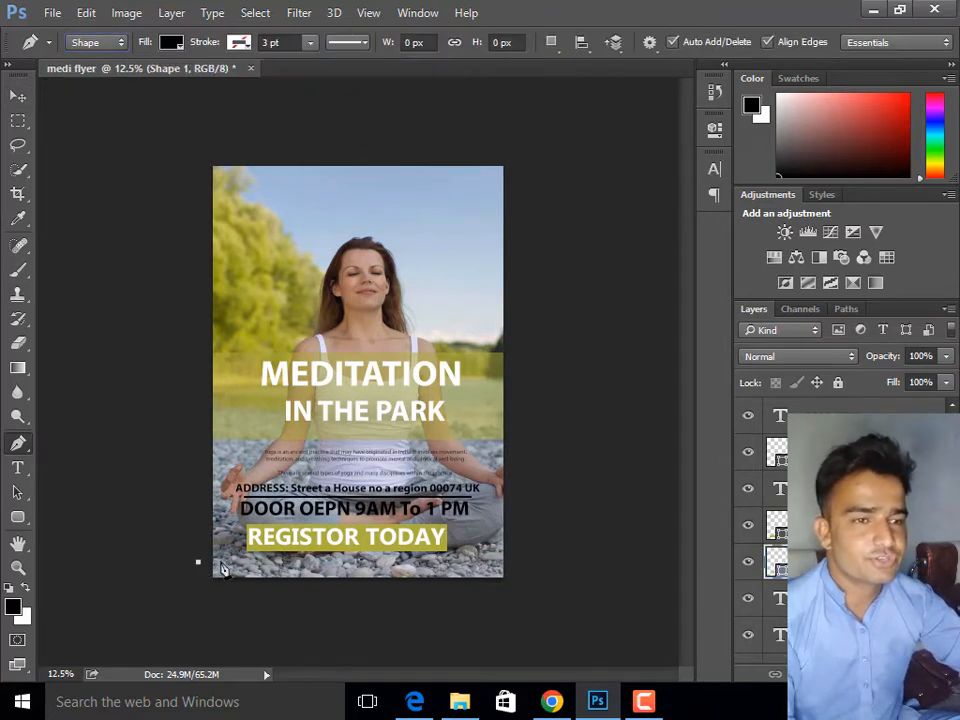
left_click_drag(330, 572, 381, 561)
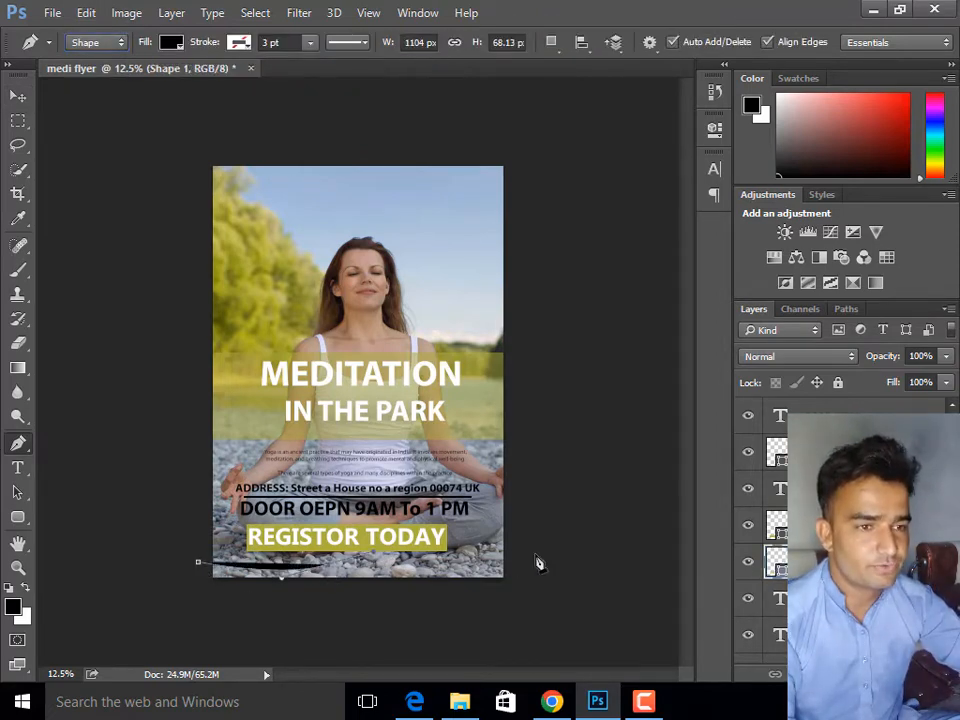
left_click_drag(538, 558, 566, 514)
left_click_drag(472, 618, 384, 627)
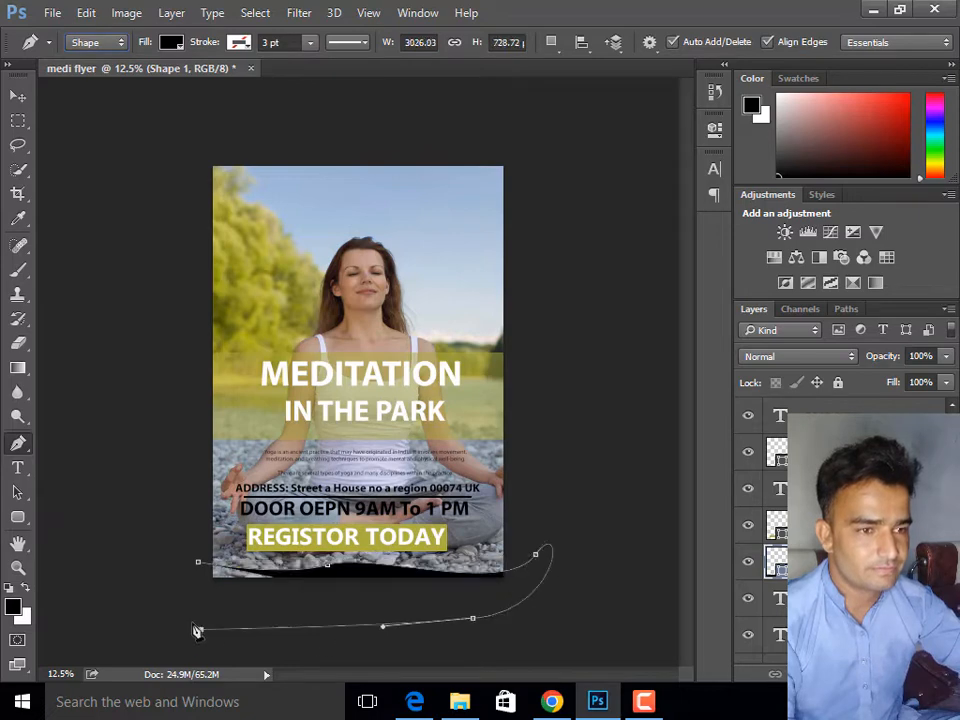
left_click_drag(193, 625, 183, 601)
left_click(200, 566)
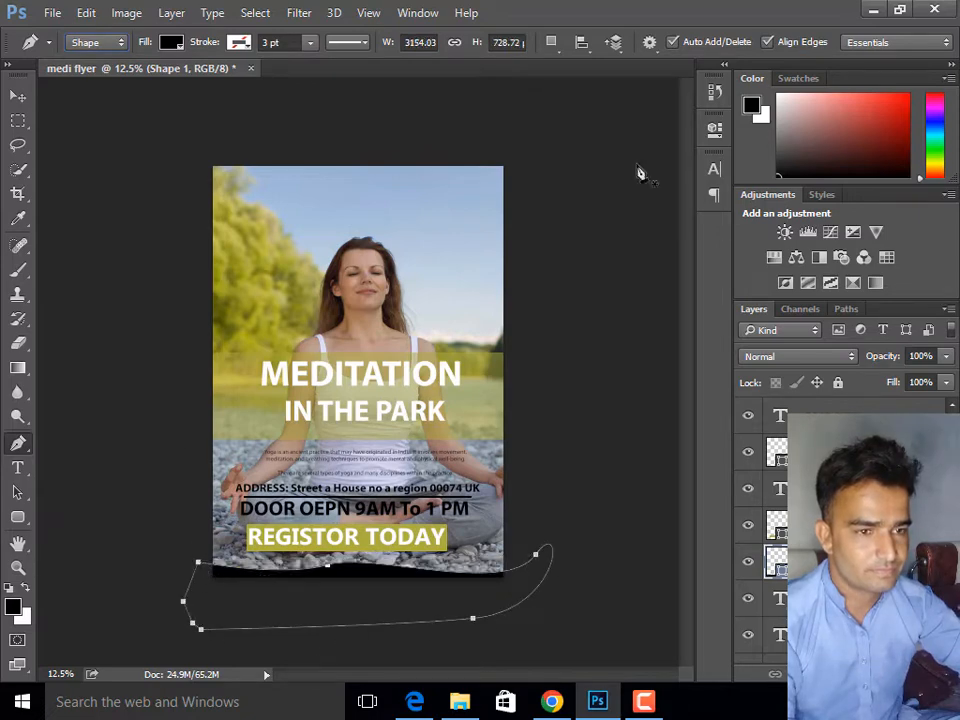
- Fill the wavy shape at the page's bottom edge with the recently used olive green
left_click(174, 44)
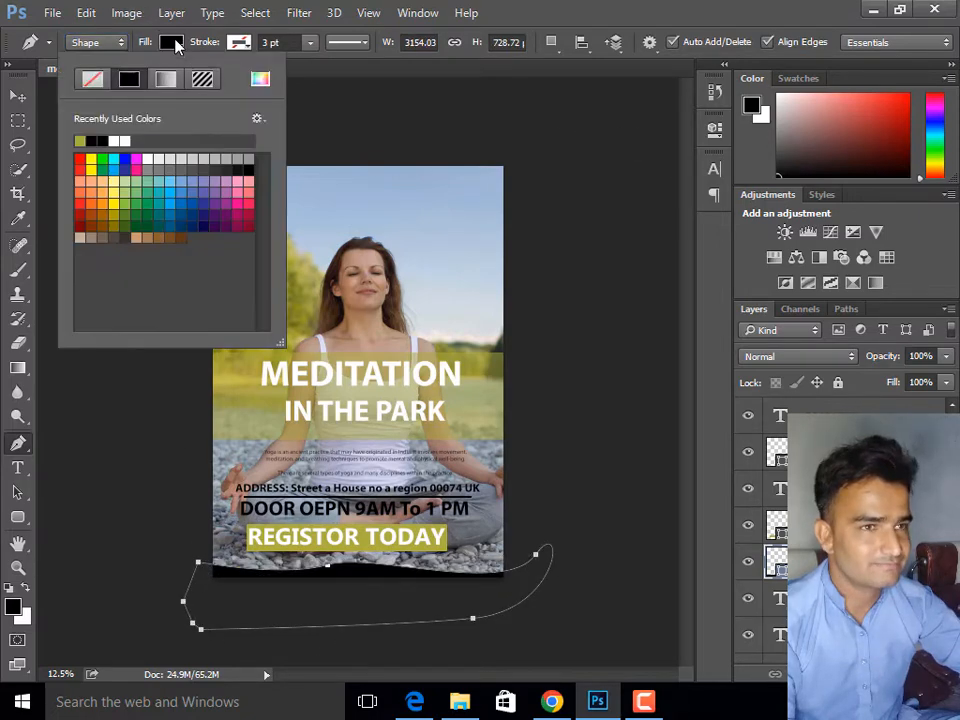
left_click(80, 141)
left_click(657, 8)
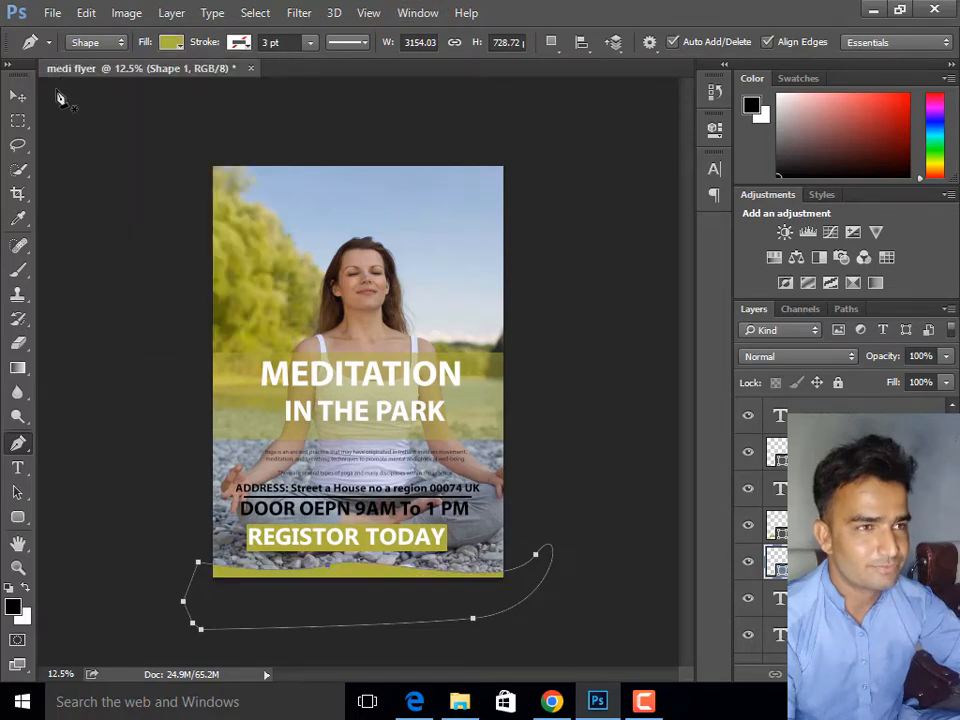
left_click(18, 96)
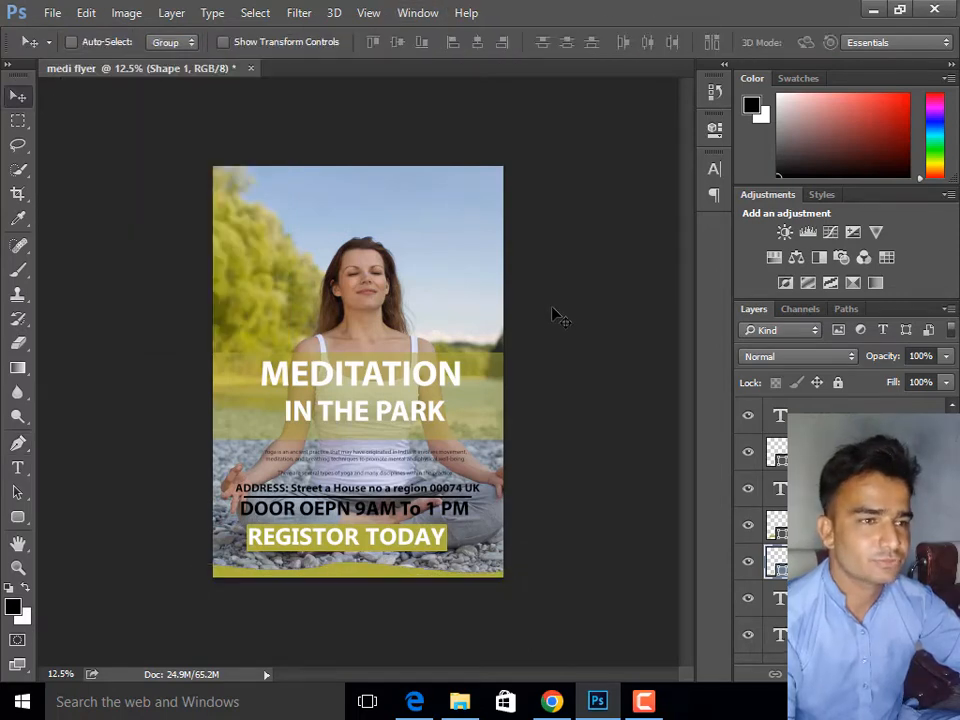
- Add the text "OFFER BY JAM" in white 48 pt Microsoft Tai Le Bold and centre it near the page's top edge
key("t")
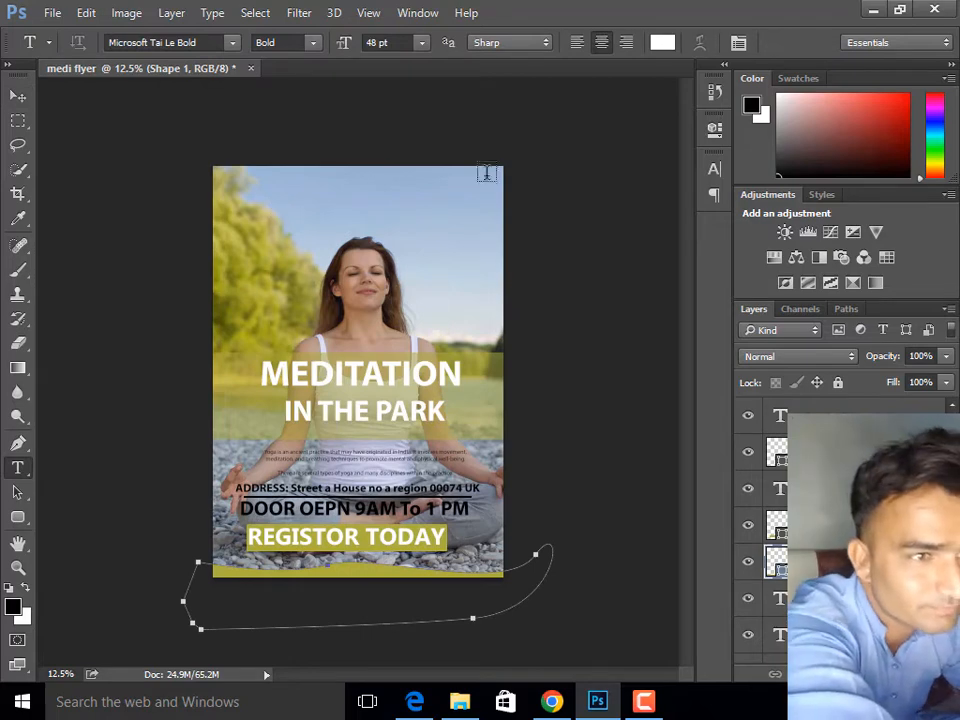
left_click(626, 203)
left_click(830, 452)
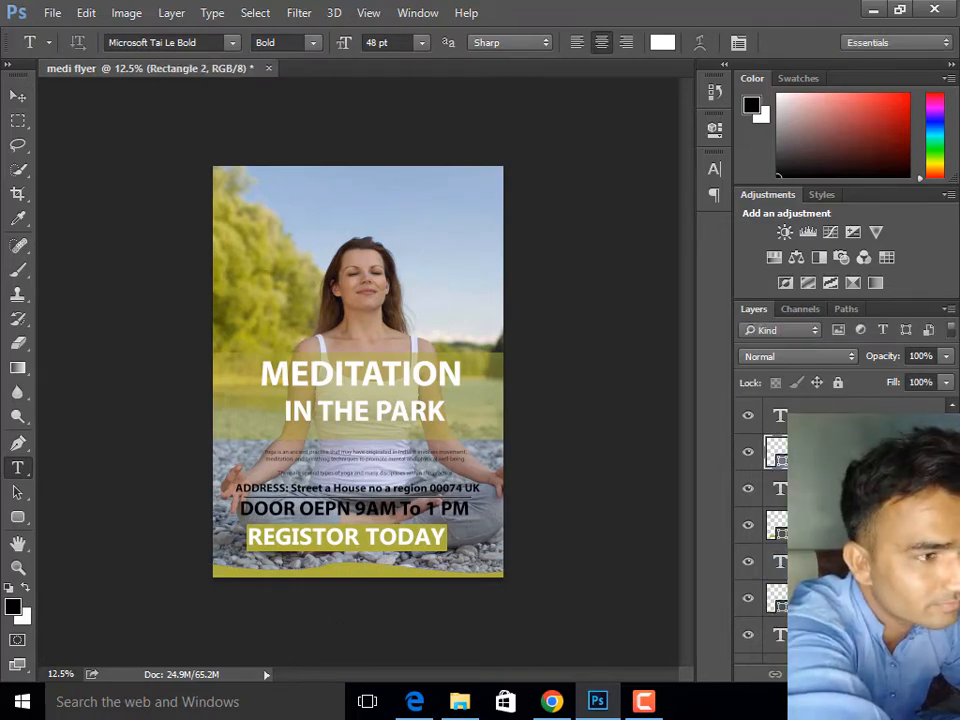
left_click(242, 205)
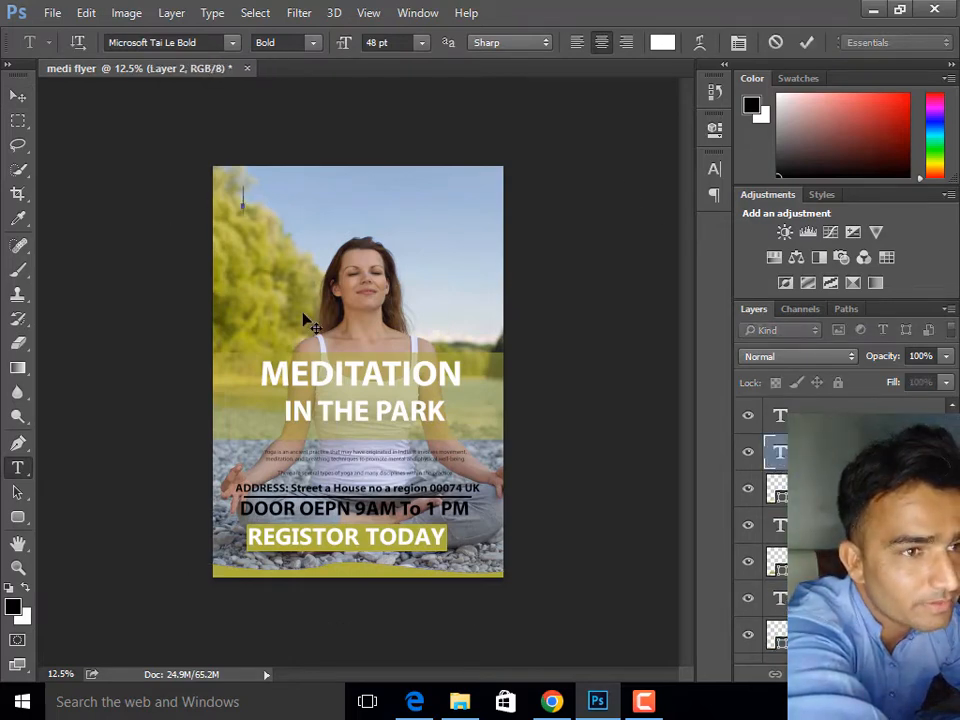
type("o")
type("FFER BY JAM")
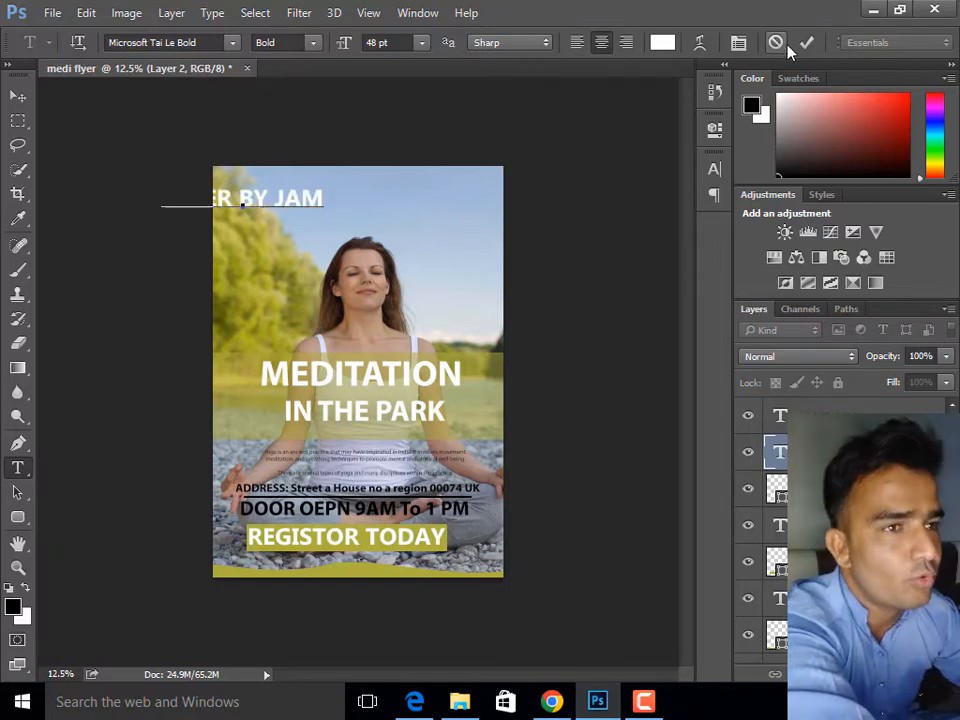
left_click(808, 42)
left_click(18, 96)
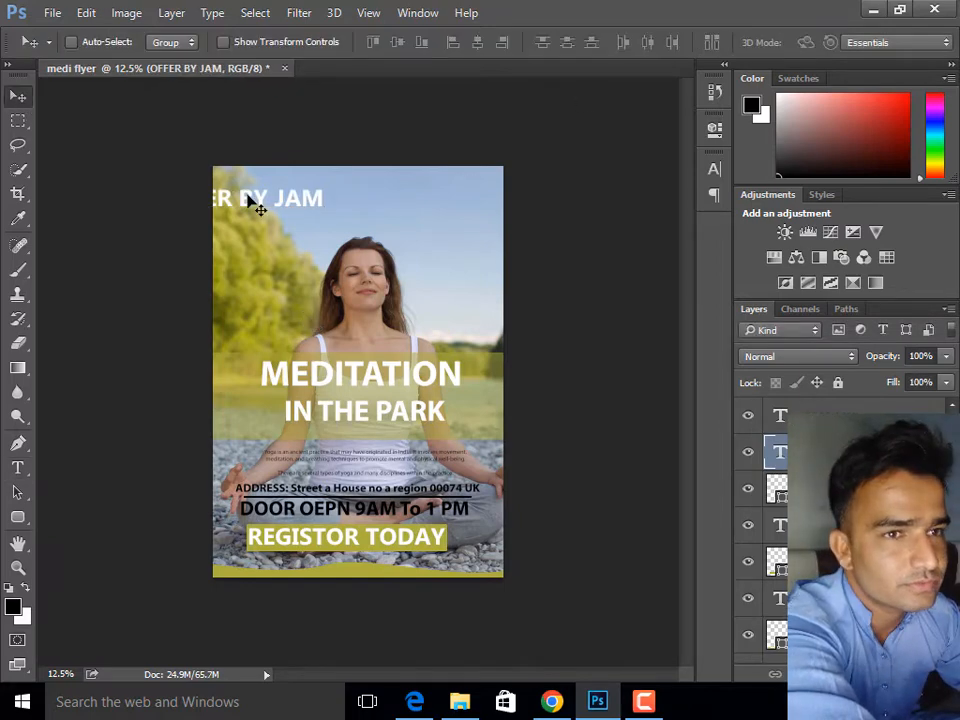
left_click_drag(257, 205, 350, 190)
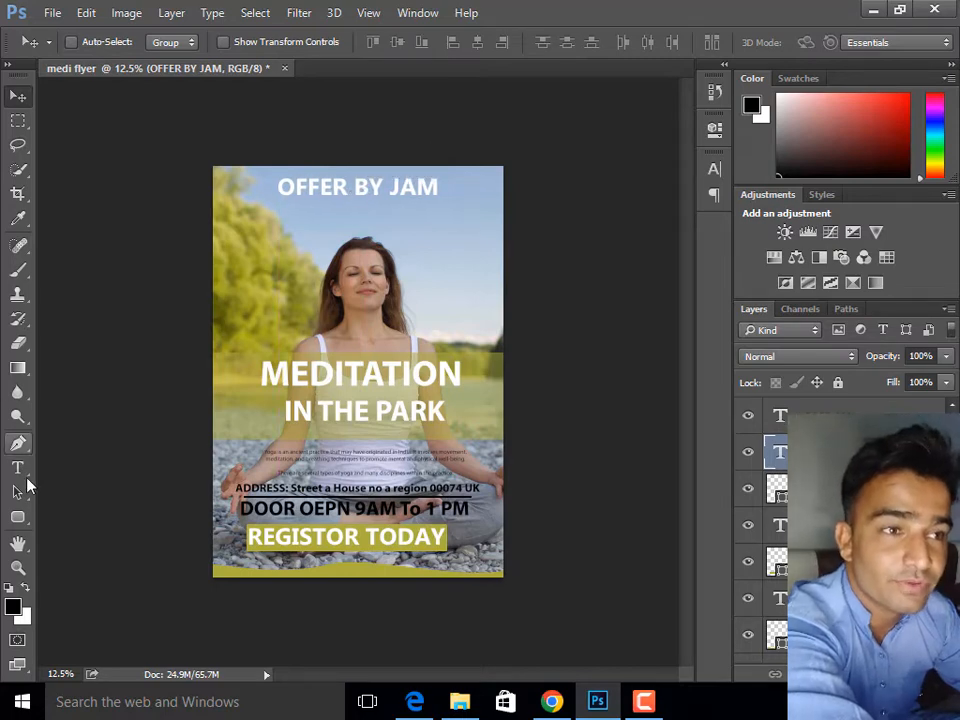
- Draw a curved Pen shape of about 2348 × 888 px bulging down from the page's top edge and place it beneath "OFFER BY JAM"
left_click(18, 445)
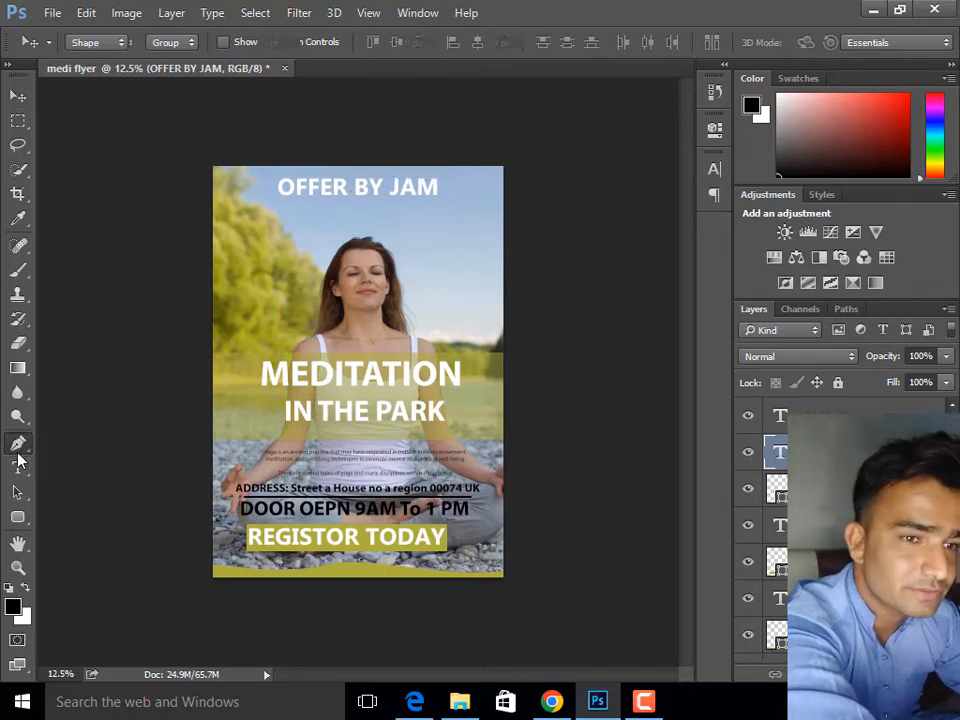
left_click(245, 157)
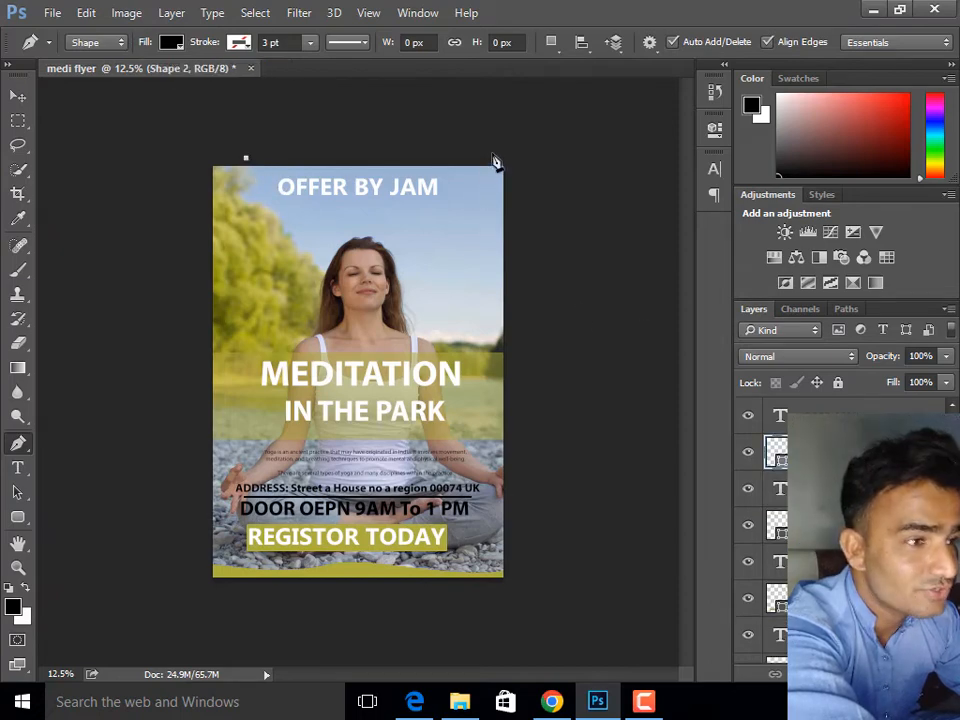
left_click_drag(492, 155, 575, 79)
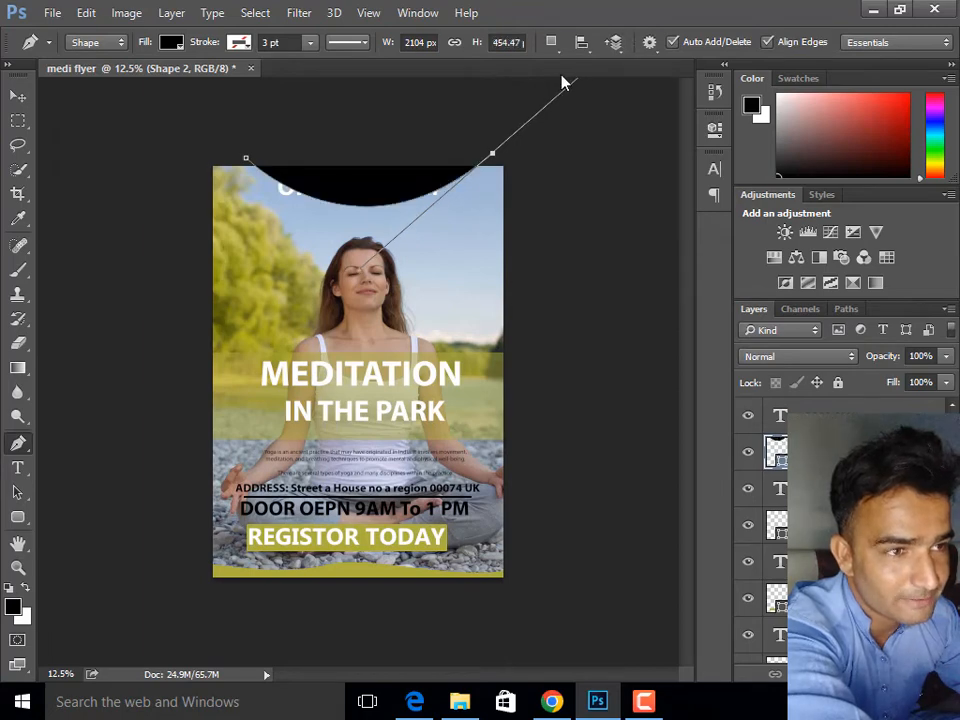
left_click(246, 160)
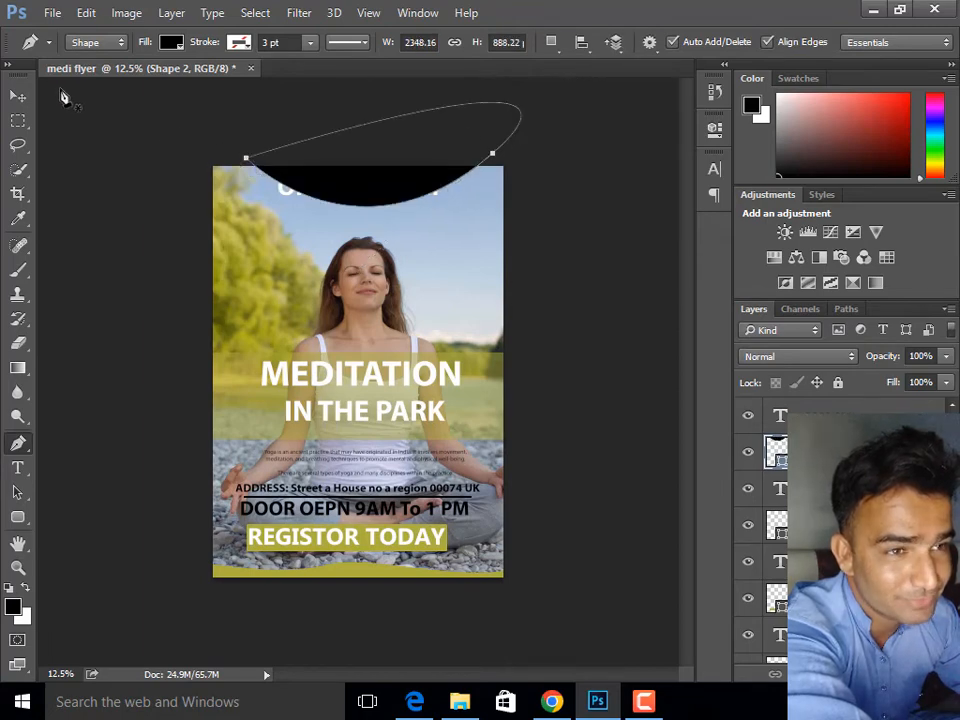
left_click(17, 97)
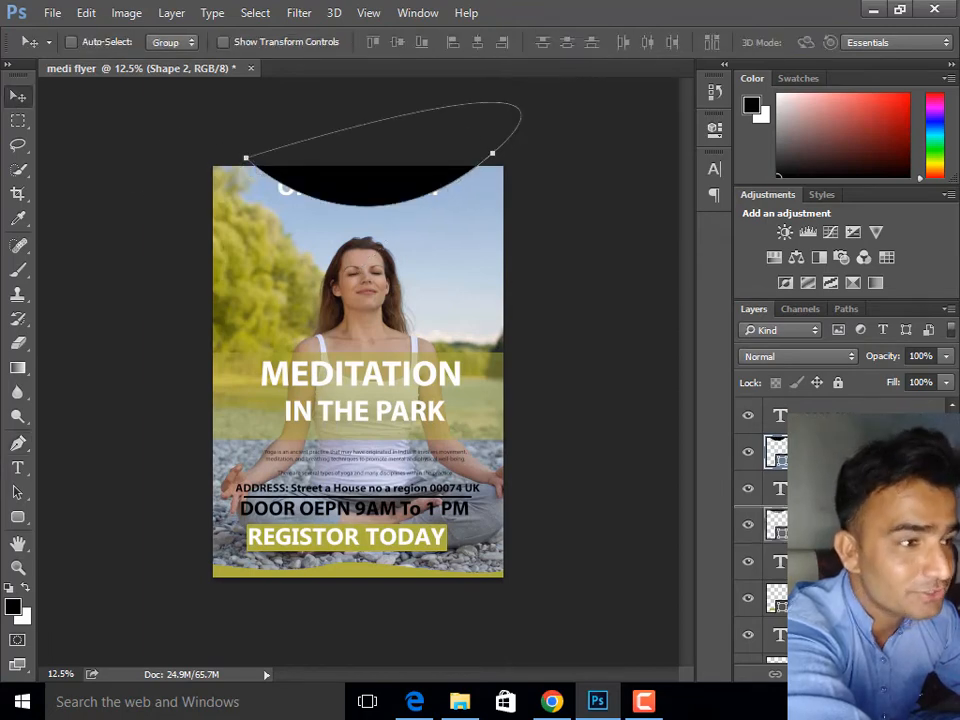
left_click_drag(776, 451, 766, 477)
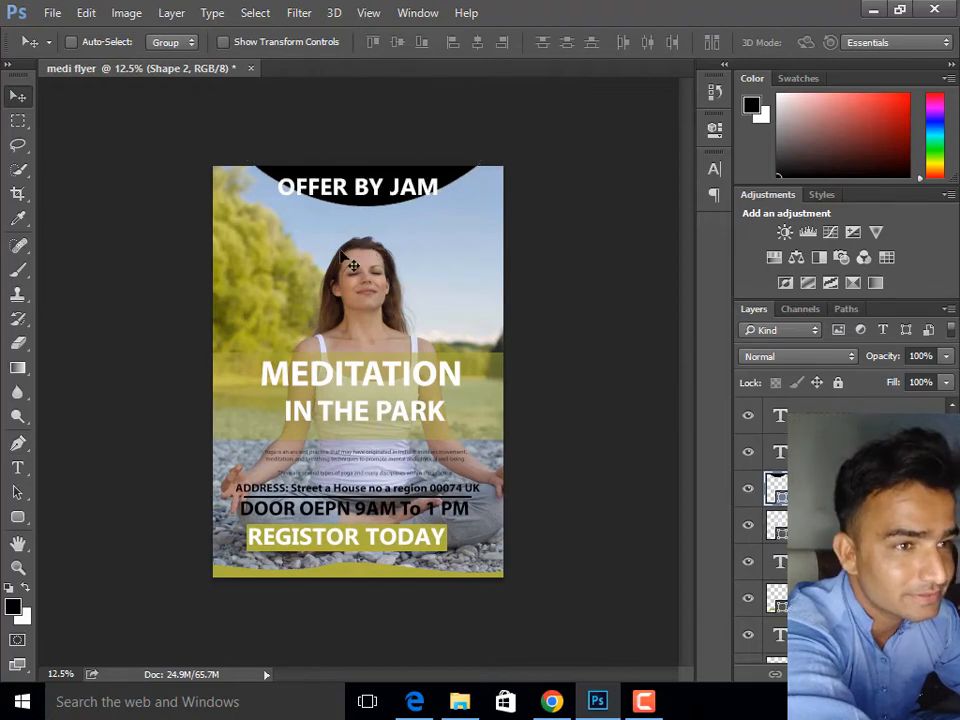
- Scale "OFFER BY JAM" to about 80.5% and position it centred within the curved shape near the page's top edge
left_click(420, 190, "ctrl")
key("ctrl+t")
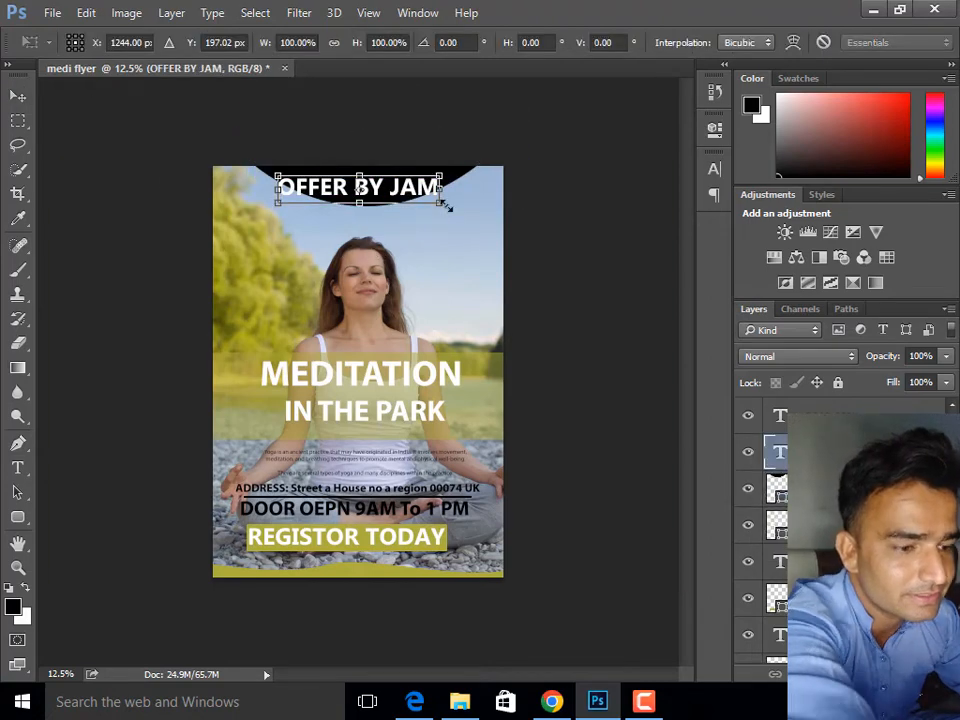
left_click_drag(443, 202, 411, 198)
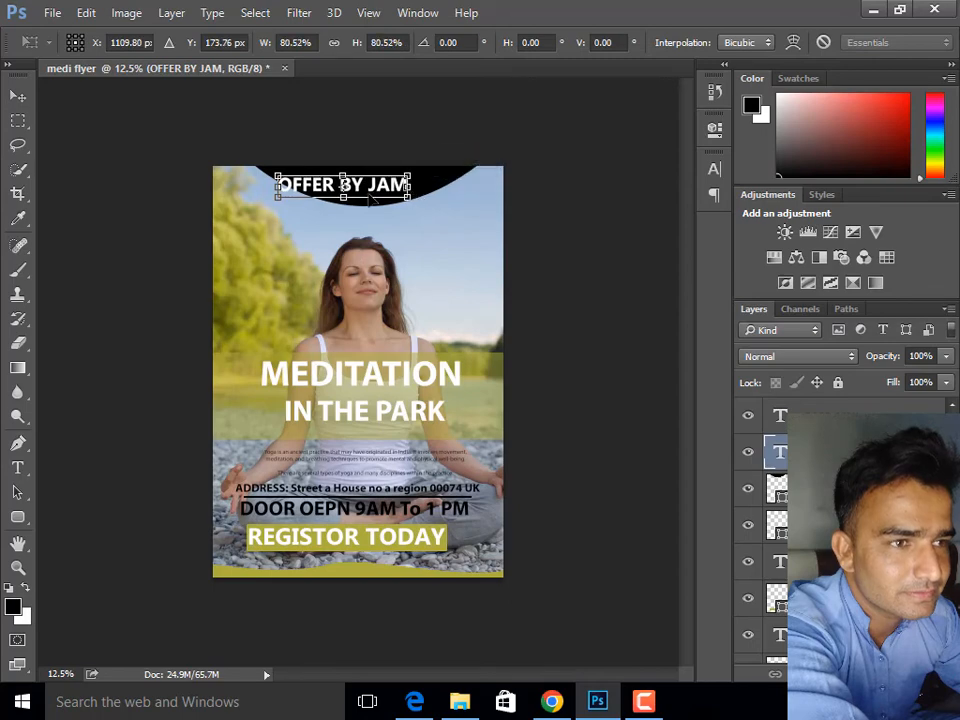
mouse_move(348, 188)
left_mouse_down()
mouse_move(377, 186)
mouse_move(340, 183)
mouse_move(345, 174)
left_mouse_up()
key("Return")
key("shift+Down")
key("shift+Down")
key("shift+Down")
key("shift+Down")
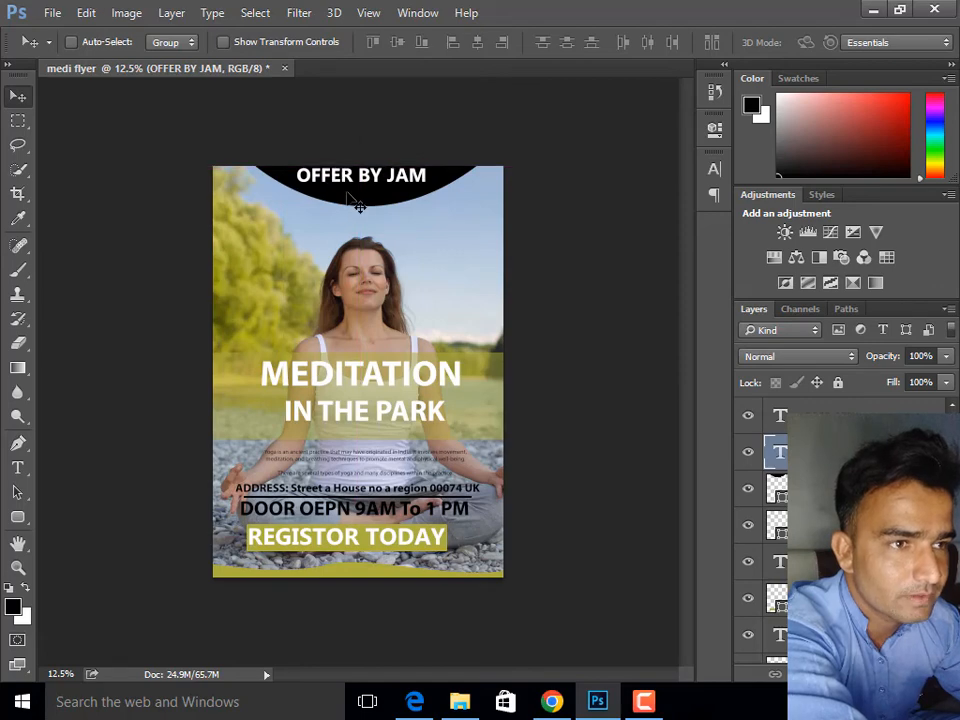
- Fill the curved shape behind "OFFER BY JAM" with the recently used olive green
left_click(358, 203, "ctrl")
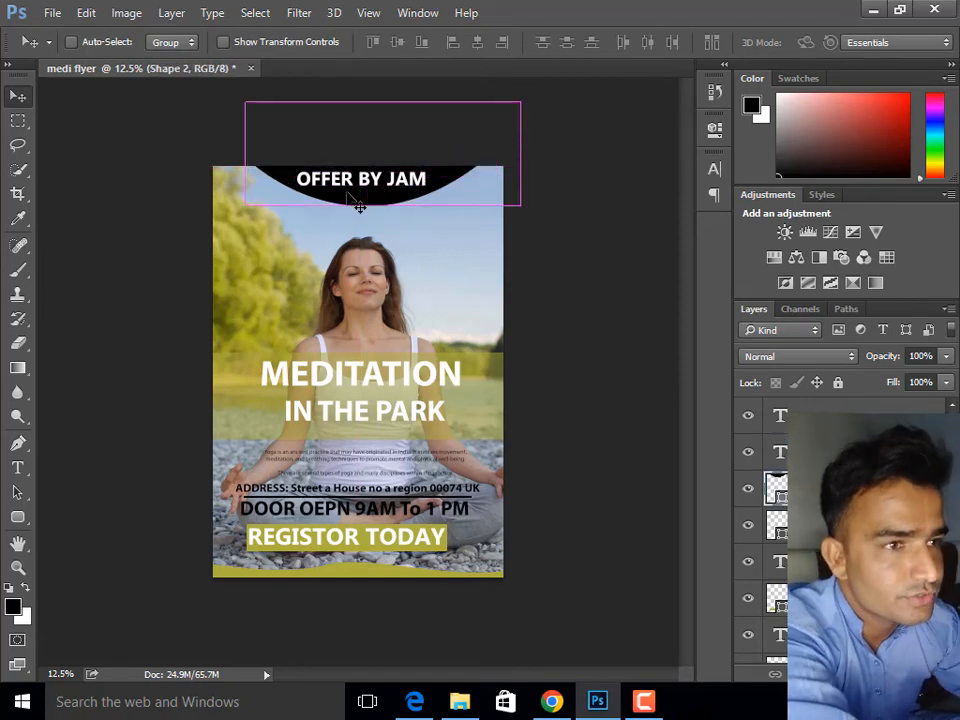
double_click(778, 488)
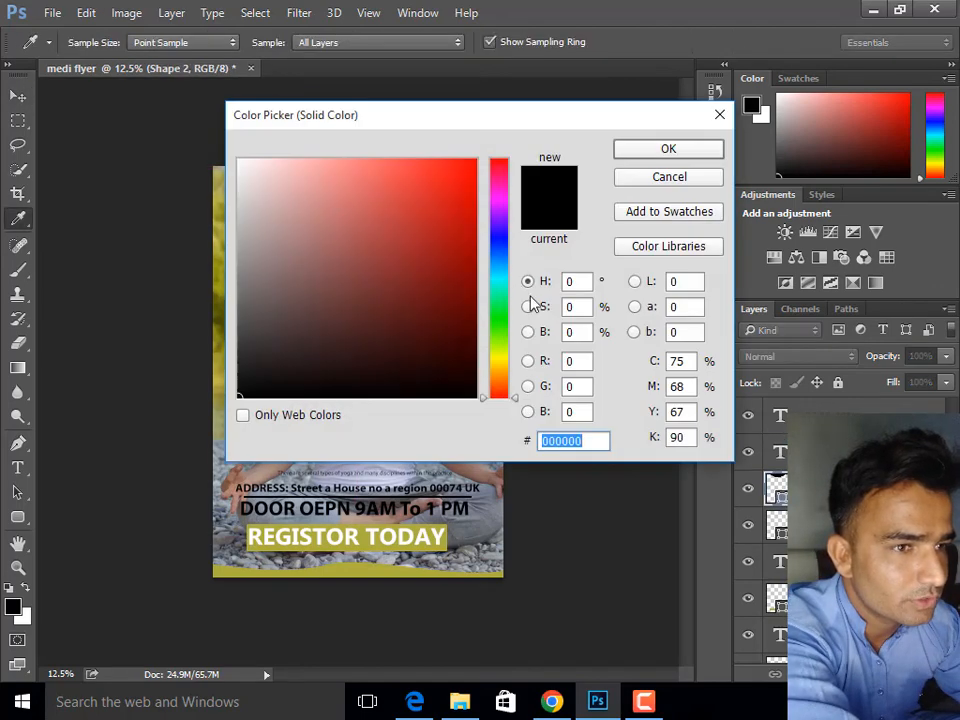
left_click(654, 178)
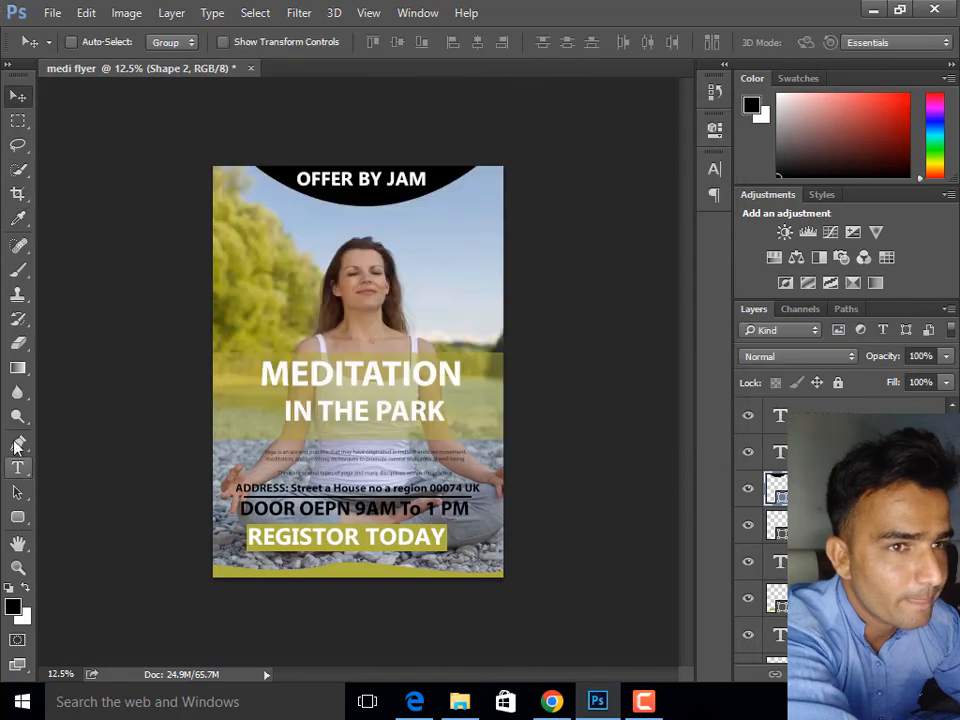
left_click(18, 443)
left_click(171, 42)
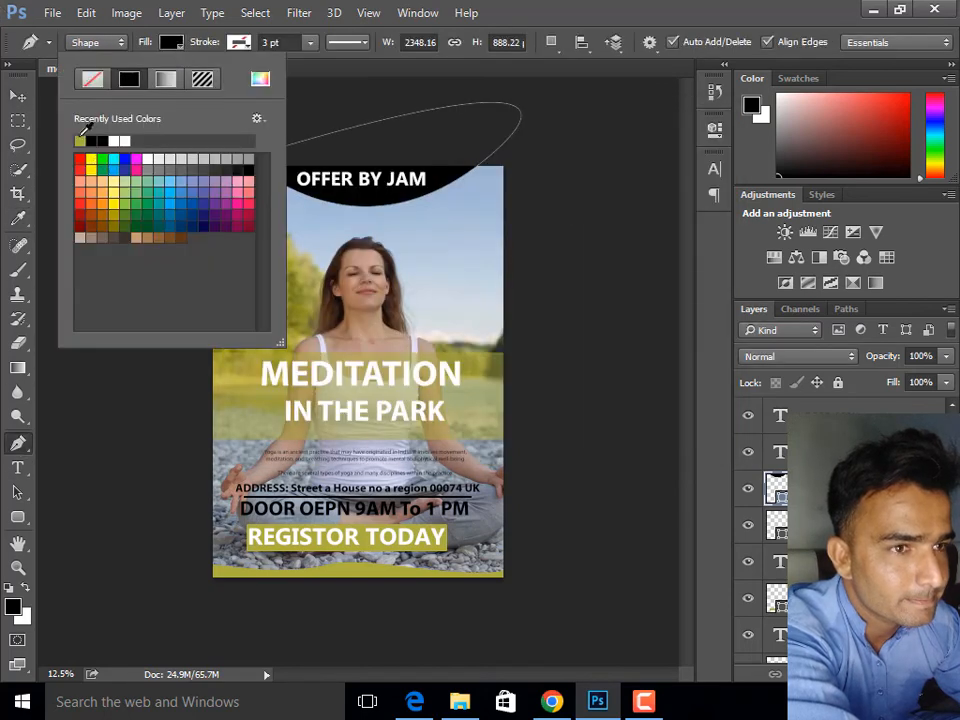
left_click(80, 140)
left_click(628, 8)
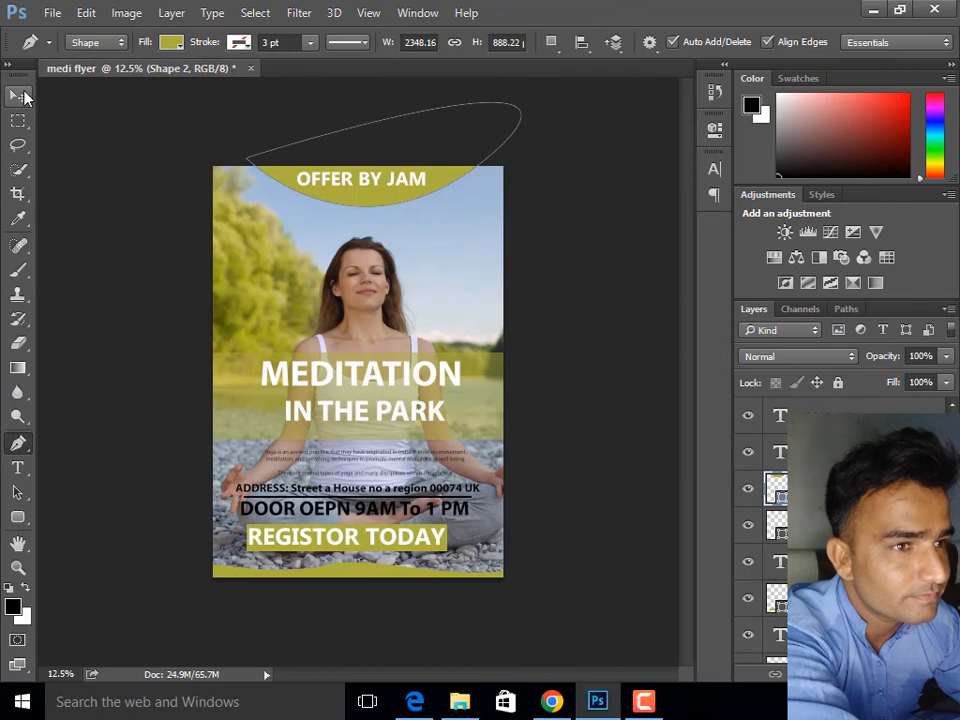
left_click(18, 95)
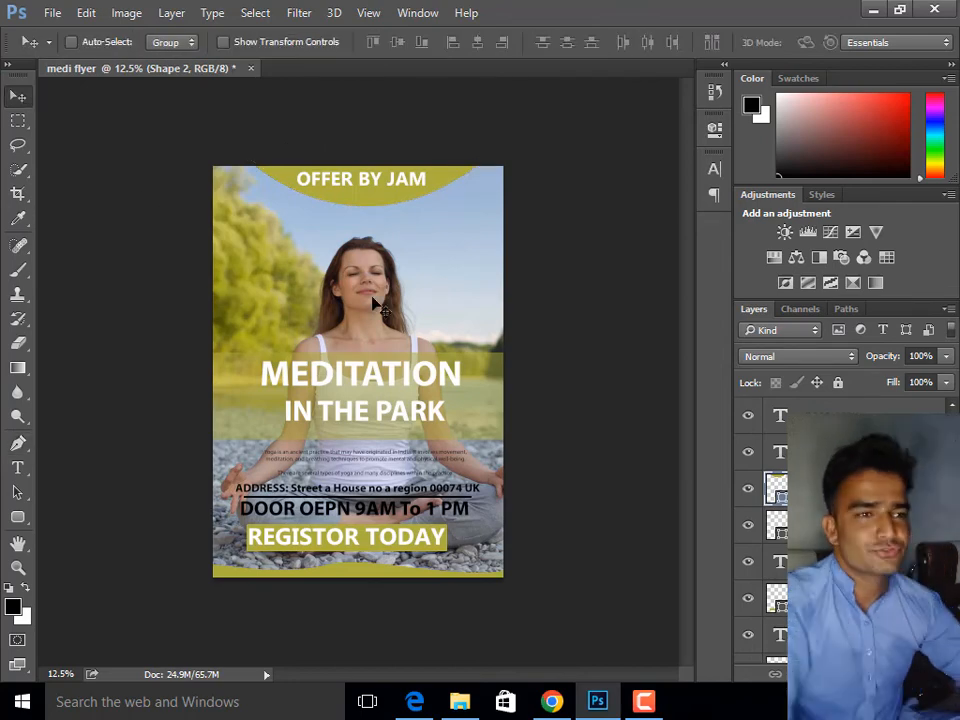